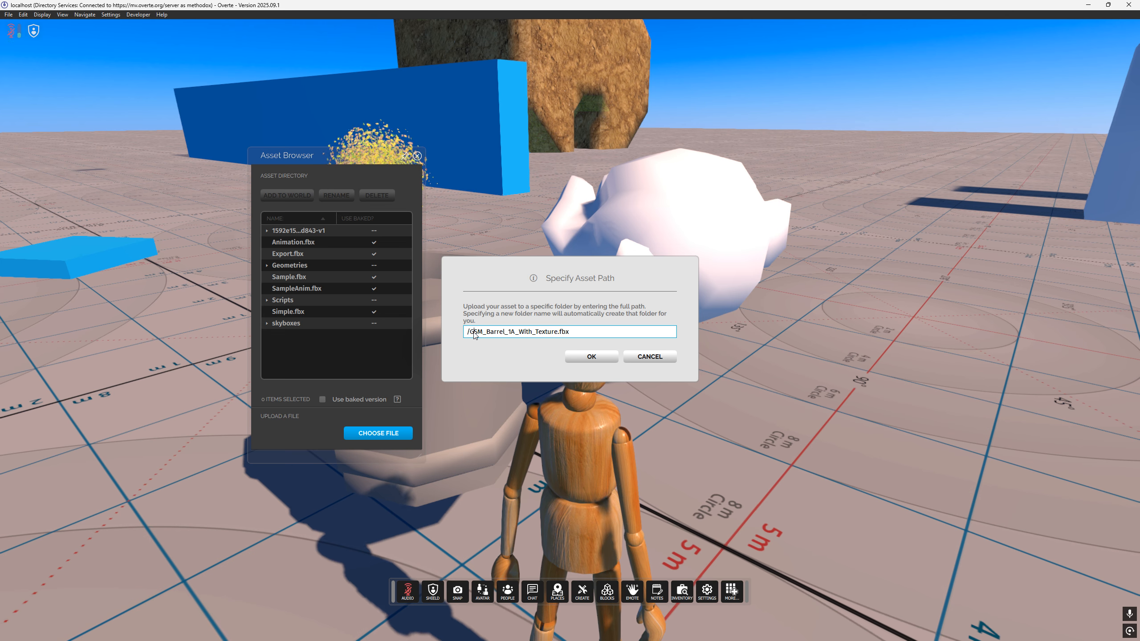
# Step: Complete the asset path as /Geometries/SM_Barrel_1A_With_Texture.fbx and upload the file
pyautogui.write('tries/')
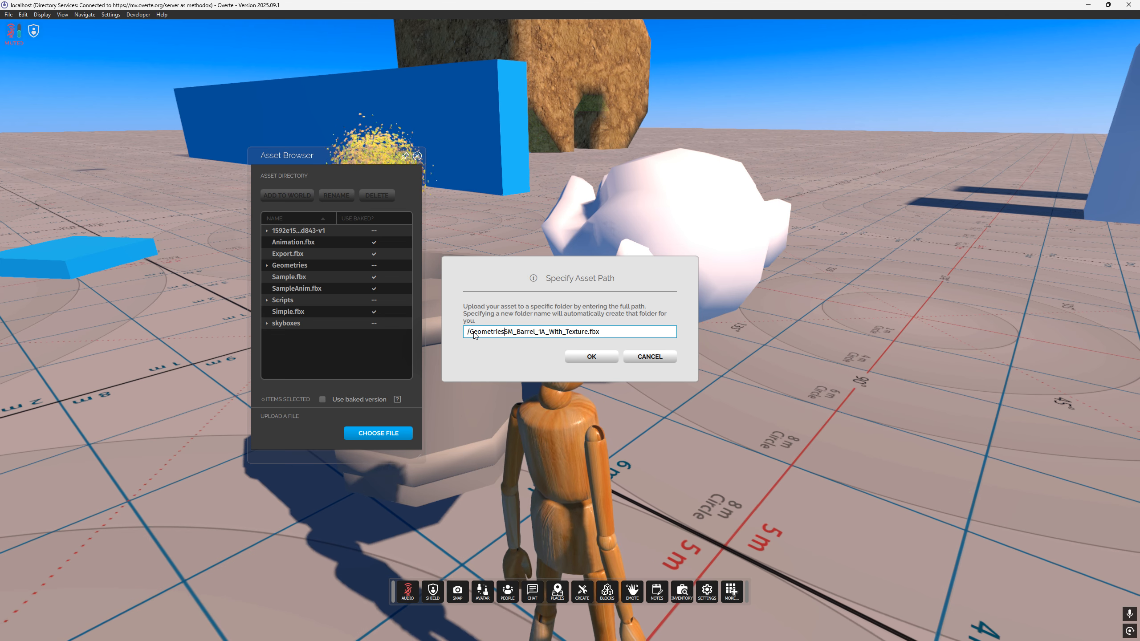
pyautogui.click(584, 357)
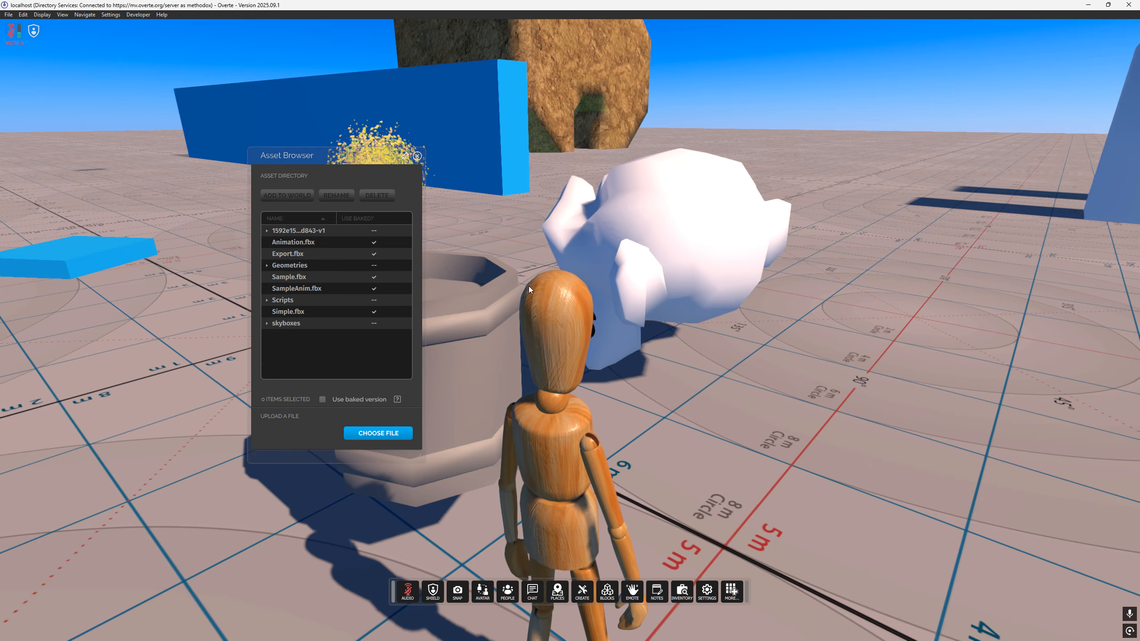
# Step: Add SM_Barrel_1A_With_Texture.fbx from the Geometries folder to the world in an open area, and close the Asset Browser
pyautogui.moveTo(641, 363); pyautogui.dragTo(773, 345, button='right')
pyautogui.press('d')
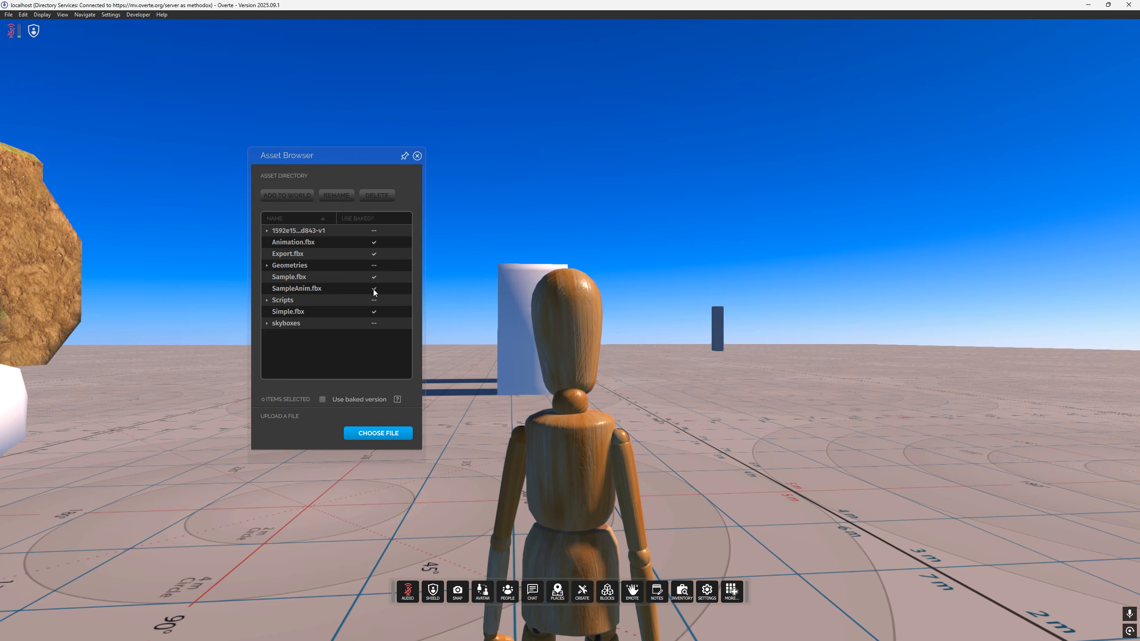
pyautogui.click(268, 265)
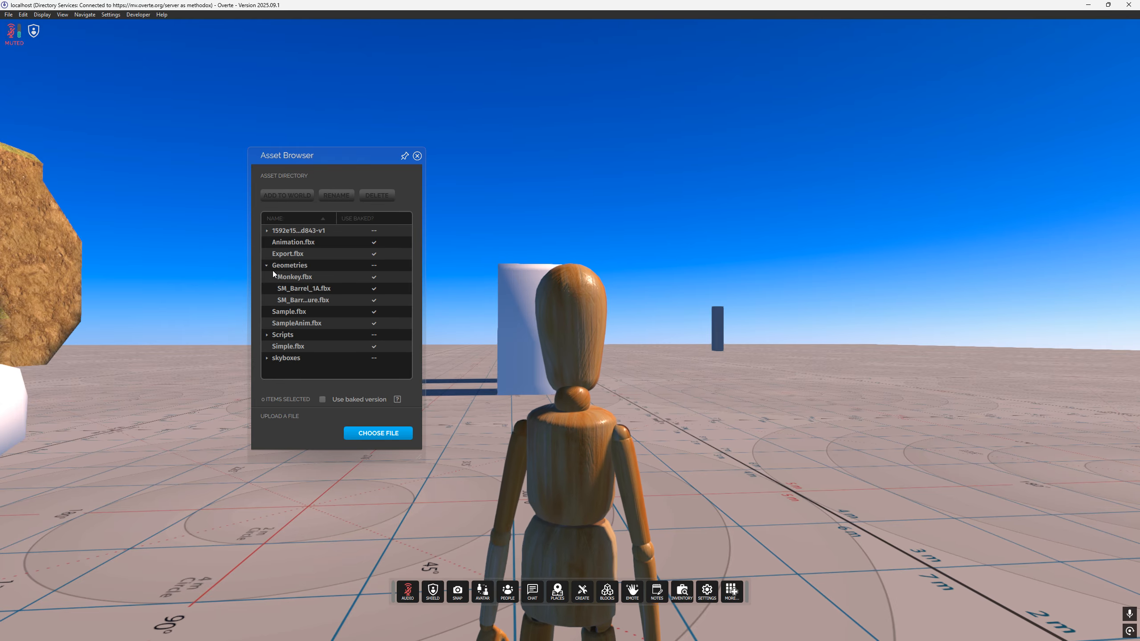
pyautogui.click(318, 300)
pyautogui.click(291, 198)
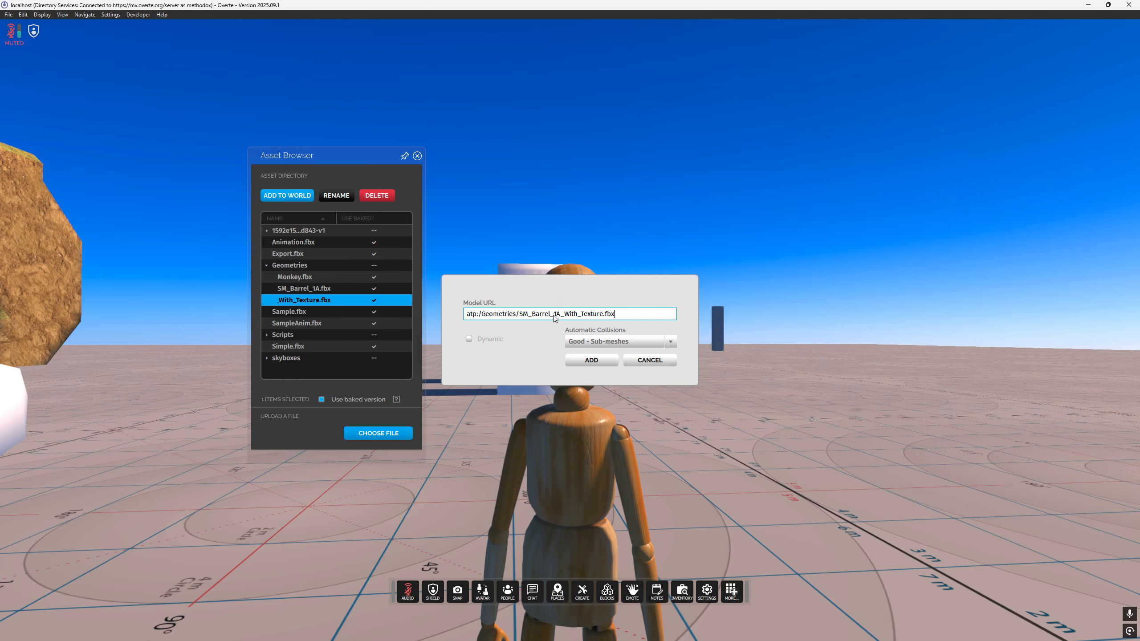
pyautogui.click(586, 363)
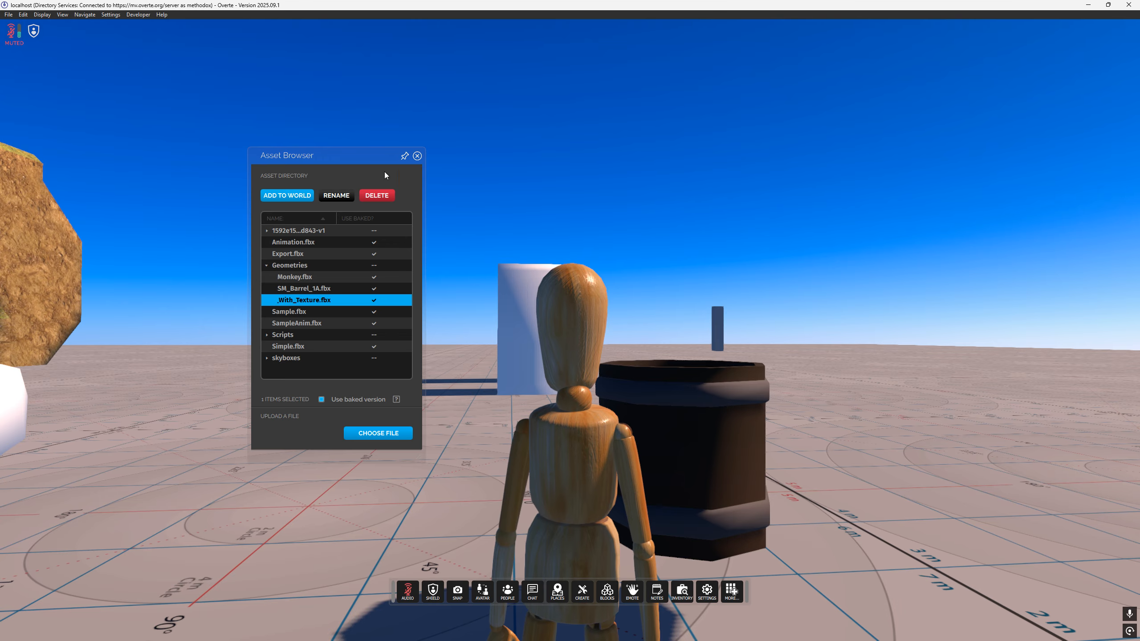
pyautogui.click(417, 156)
# Step: Walk the avatar around the newly placed barrel and examine its textures from several sides
pyautogui.press('d')
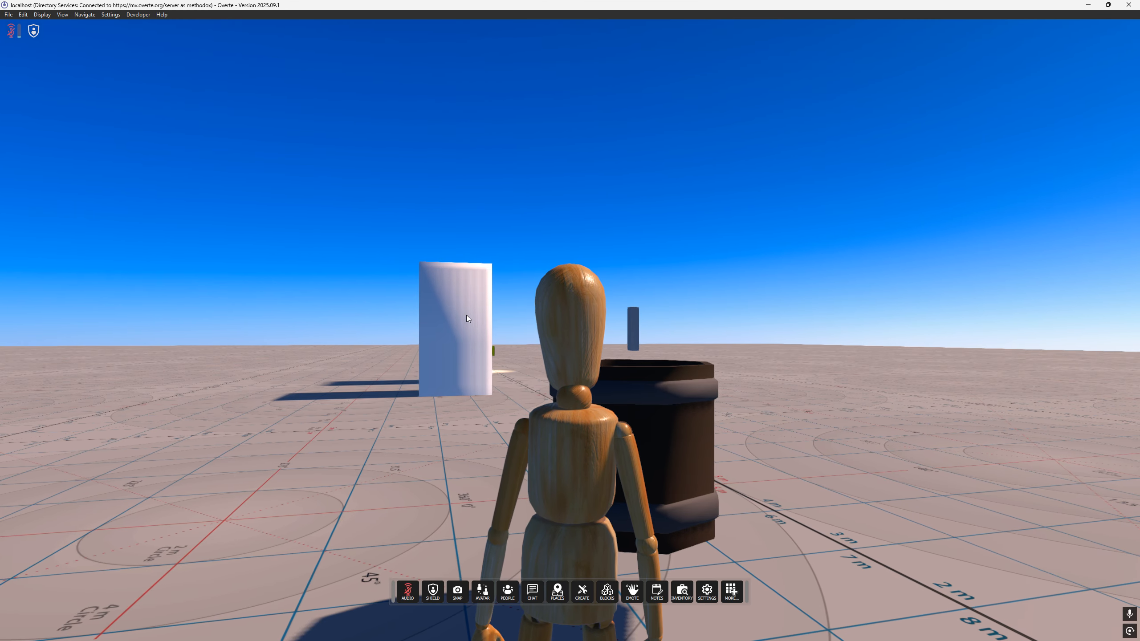
pyautogui.moveTo(467, 315); pyautogui.dragTo(265, 369, button='right')
pyautogui.press('d')
pyautogui.press('w')
pyautogui.press('a')
pyautogui.press('s')
pyautogui.press('w')
pyautogui.press('d')
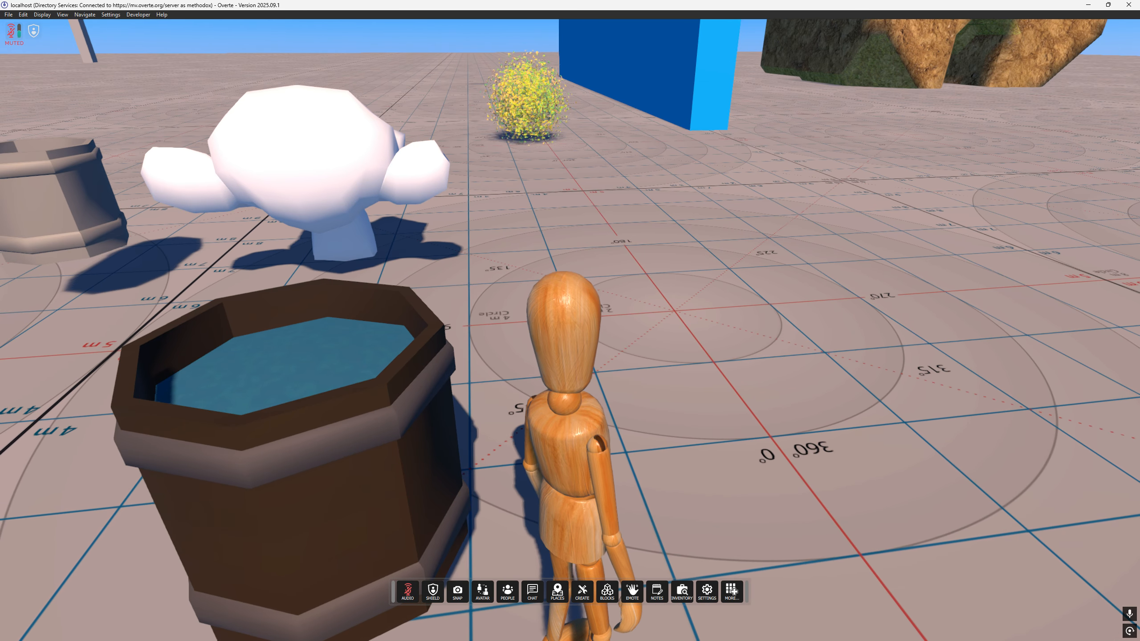
pyautogui.press('a')
pyautogui.press('s')
pyautogui.moveTo(265, 369)
pyautogui.mouseDown(button='right')
pyautogui.moveTo(278, 319)
pyautogui.moveTo(285, 348)
pyautogui.moveTo(258, 352)
pyautogui.moveTo(246, 370)
pyautogui.mouseUp(button='right')
pyautogui.press('w')
# Step: Switch to Blender and export the barrel as SM_Barrel_1A_Rel_Path.fbx to the Desktop's Test folder with Path Mode set to Relative
pyautogui.hotkey('alt', 'Tab')
pyautogui.press('Tab')
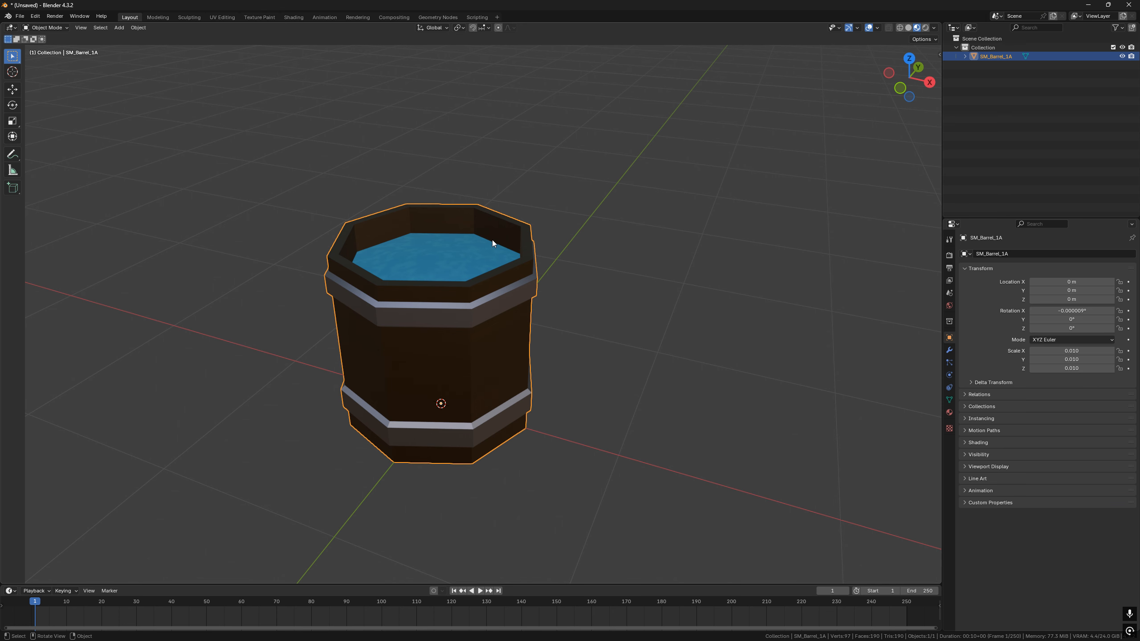
pyautogui.click(20, 16)
pyautogui.moveTo(45, 151)
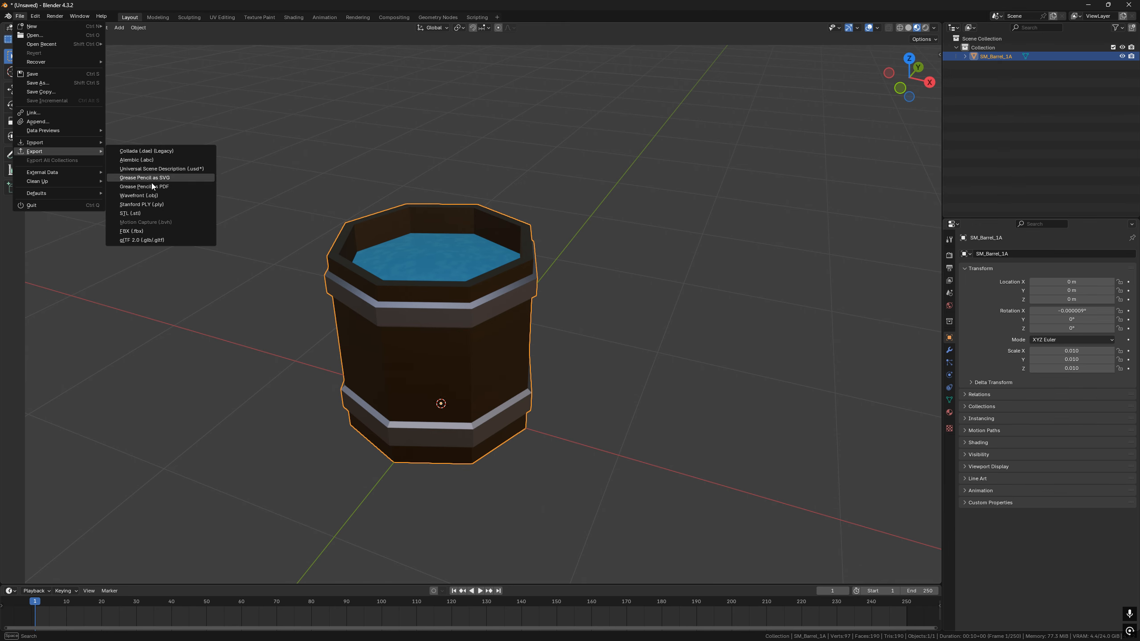
pyautogui.click(163, 231)
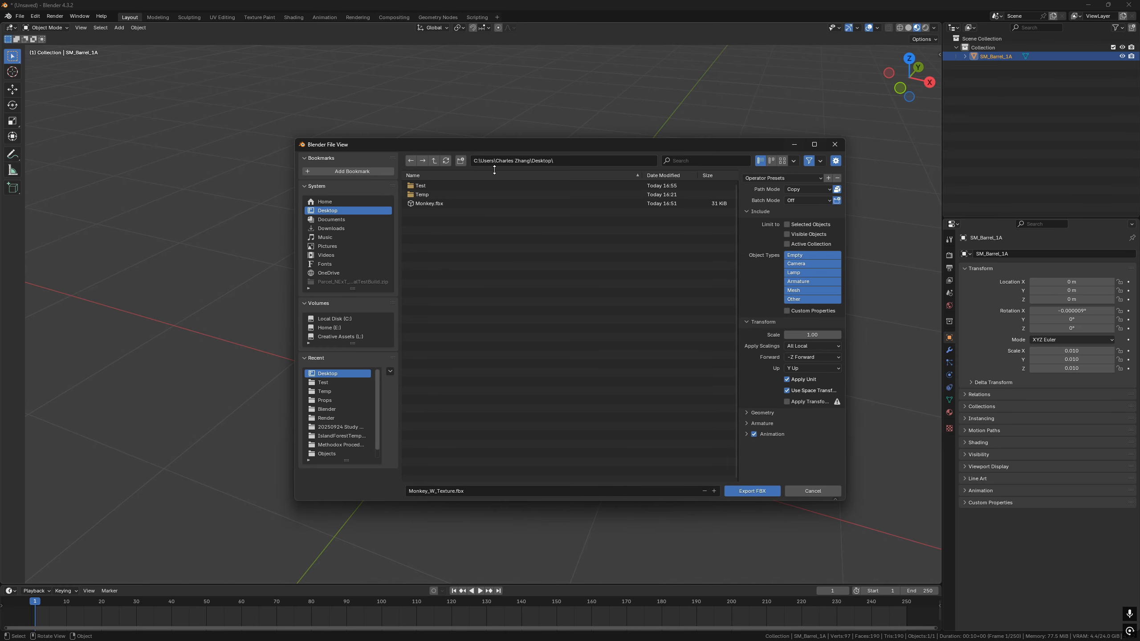
pyautogui.doubleClick(429, 186)
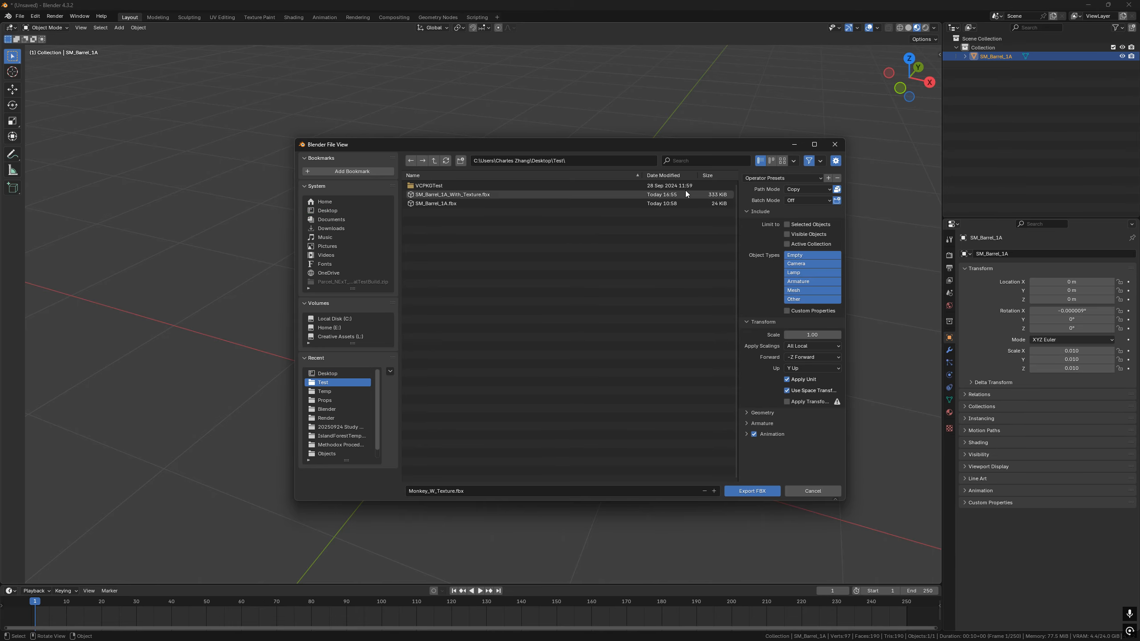
pyautogui.click(458, 204)
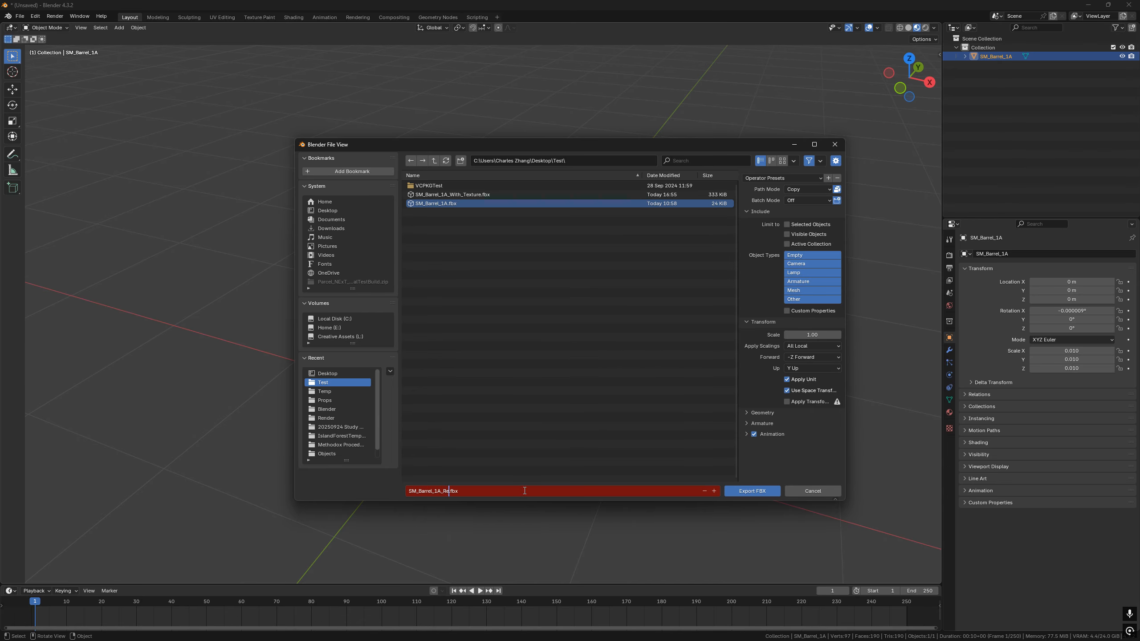
pyautogui.press('Return')
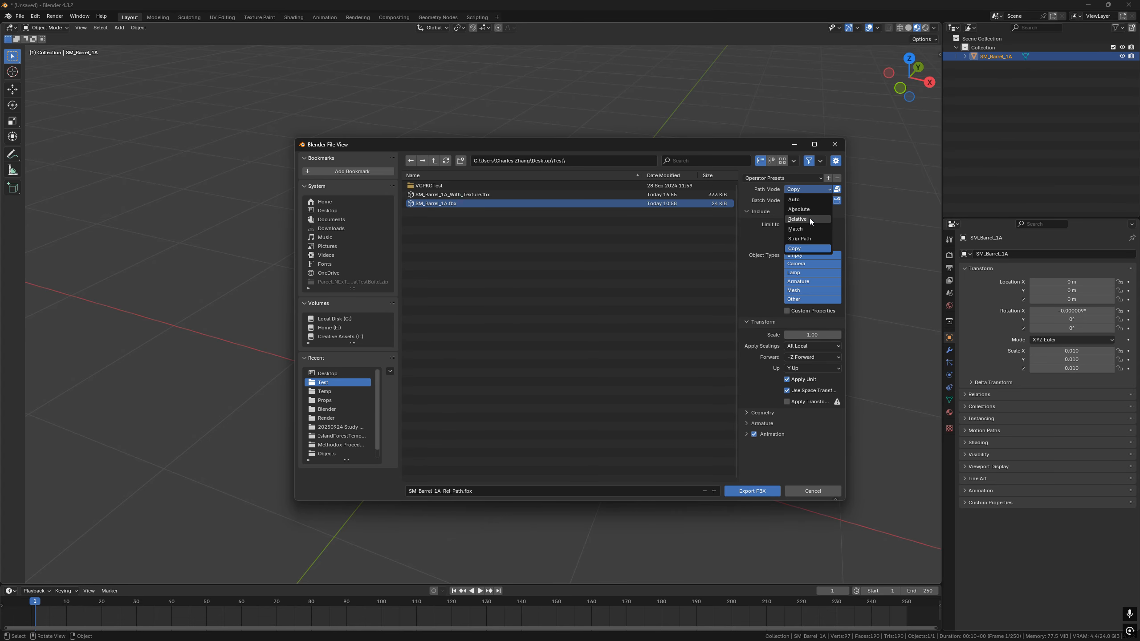
pyautogui.click(810, 218)
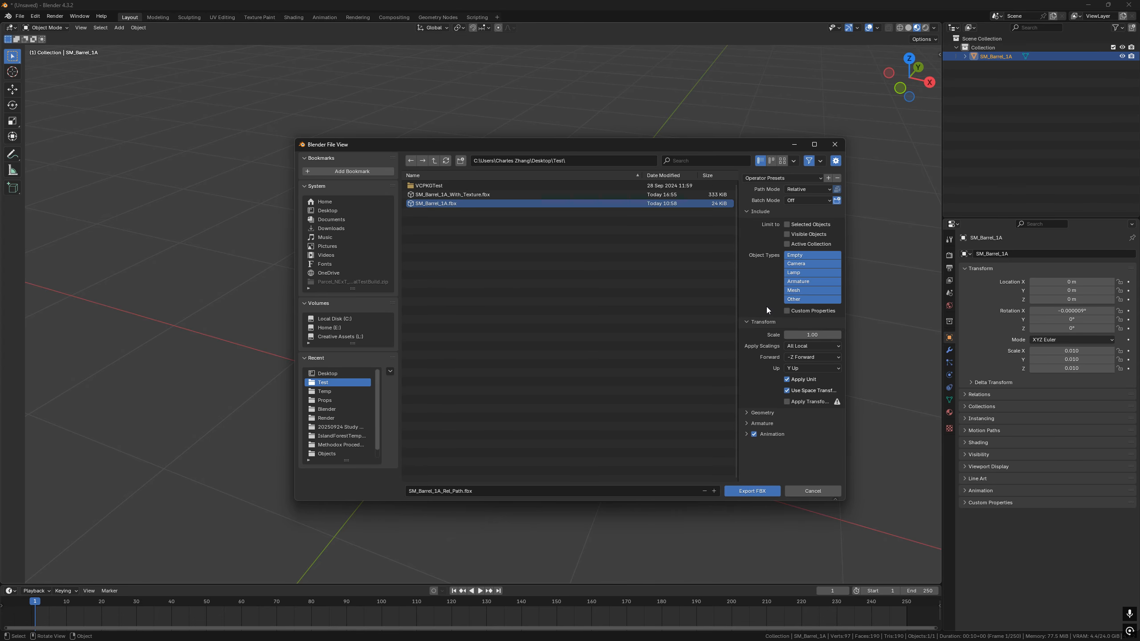
pyautogui.click(749, 490)
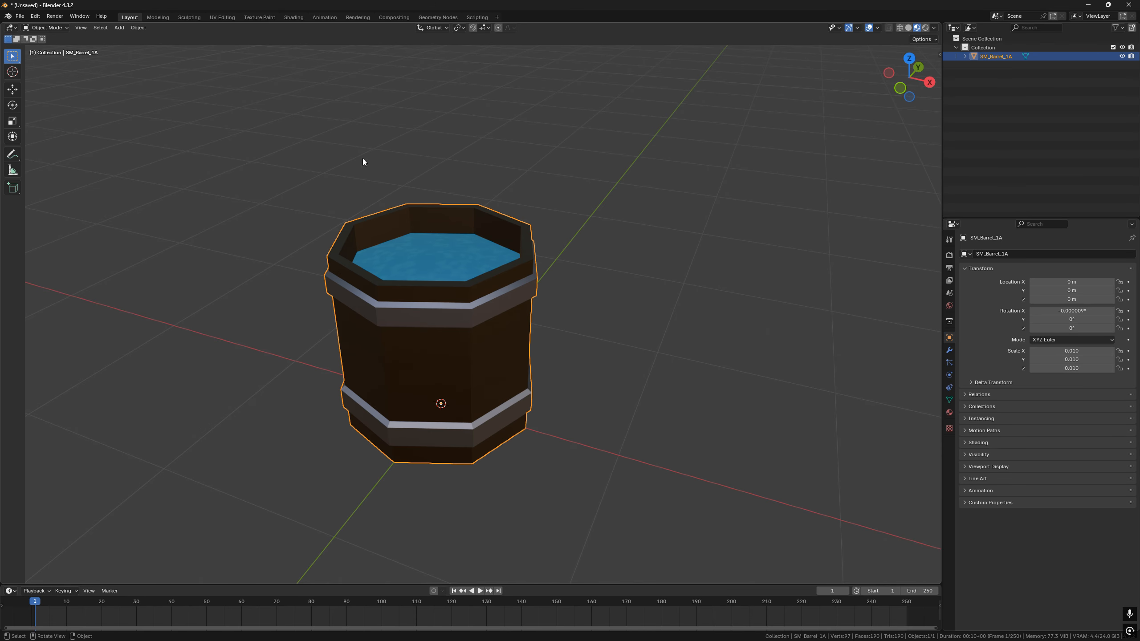
# Step: Quit Blender without saving and launch a fresh Blender 4.3 session
pyautogui.hotkey('ctrl', 'q')
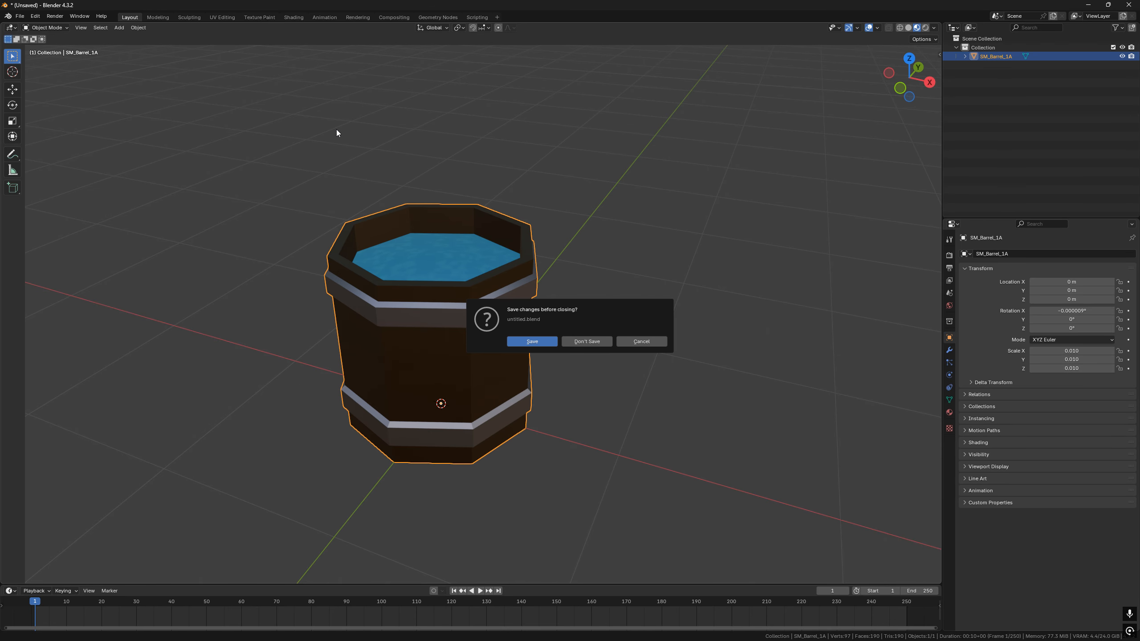
pyautogui.click(570, 339)
pyautogui.press('super')
pyautogui.write('ble')
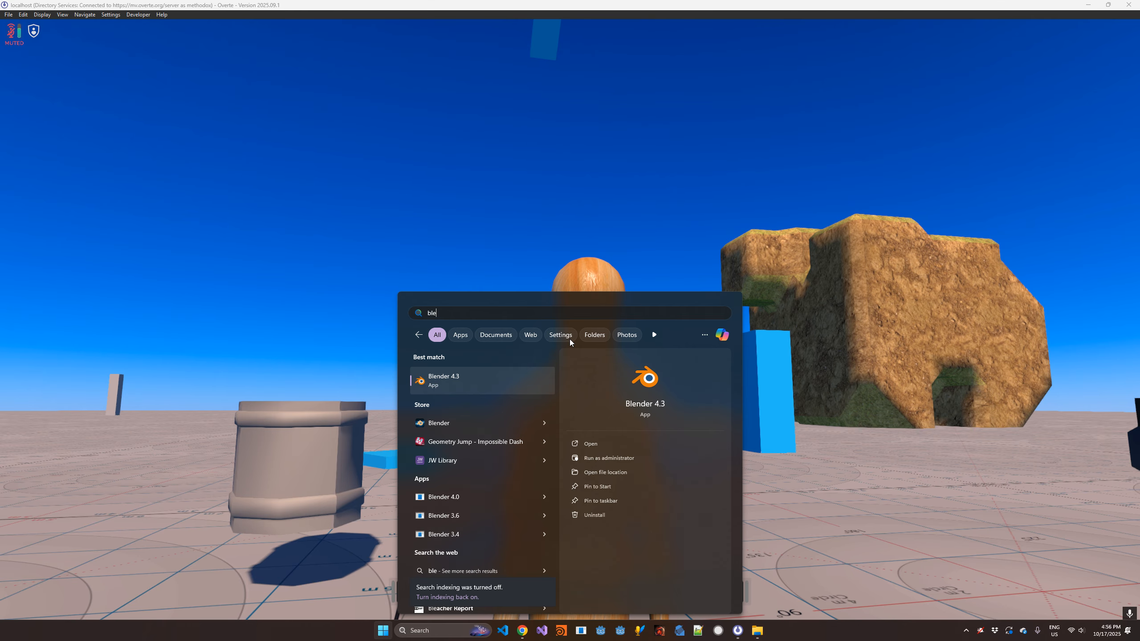
pyautogui.press('Return')
# Step: Delete all default objects from the new scene
pyautogui.press('a')
pyautogui.press('x')
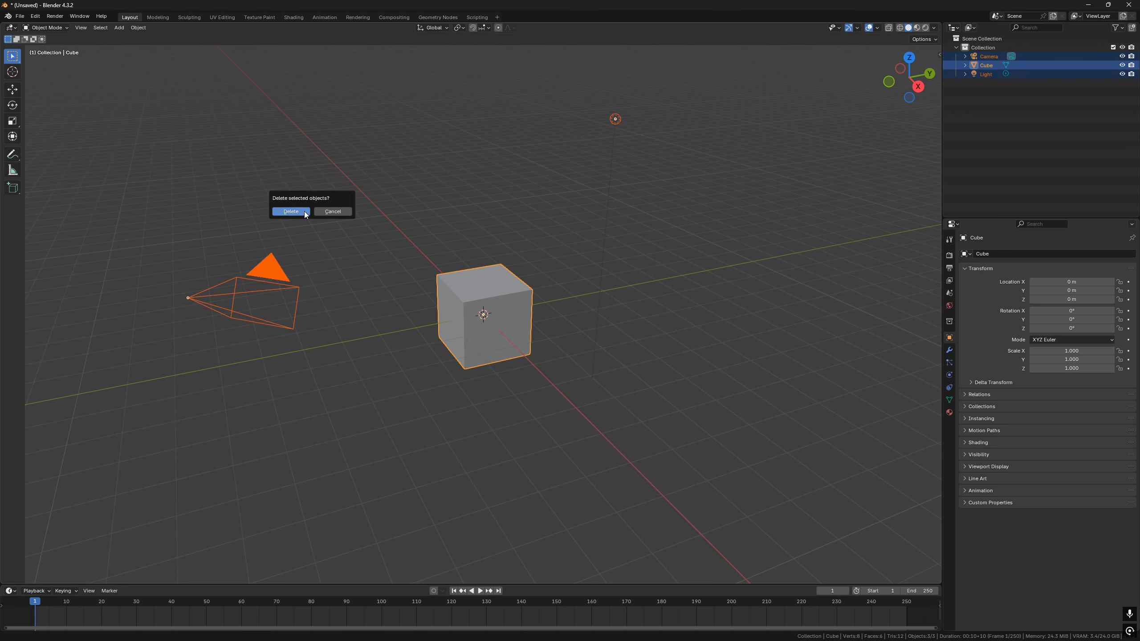
pyautogui.click(305, 214)
# Step: Import SM_Barrel_1A_Rel_Path.fbx from the Test folder using the default FBX import settings
pyautogui.hotkey('alt', 'Tab')
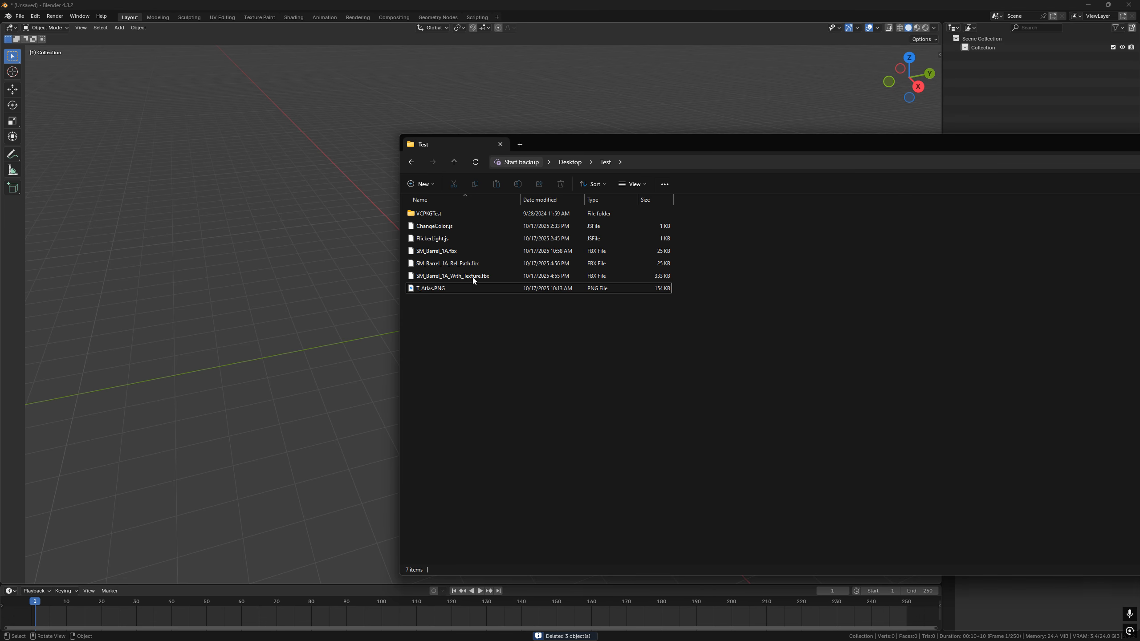
pyautogui.moveTo(462, 266); pyautogui.dragTo(325, 292)
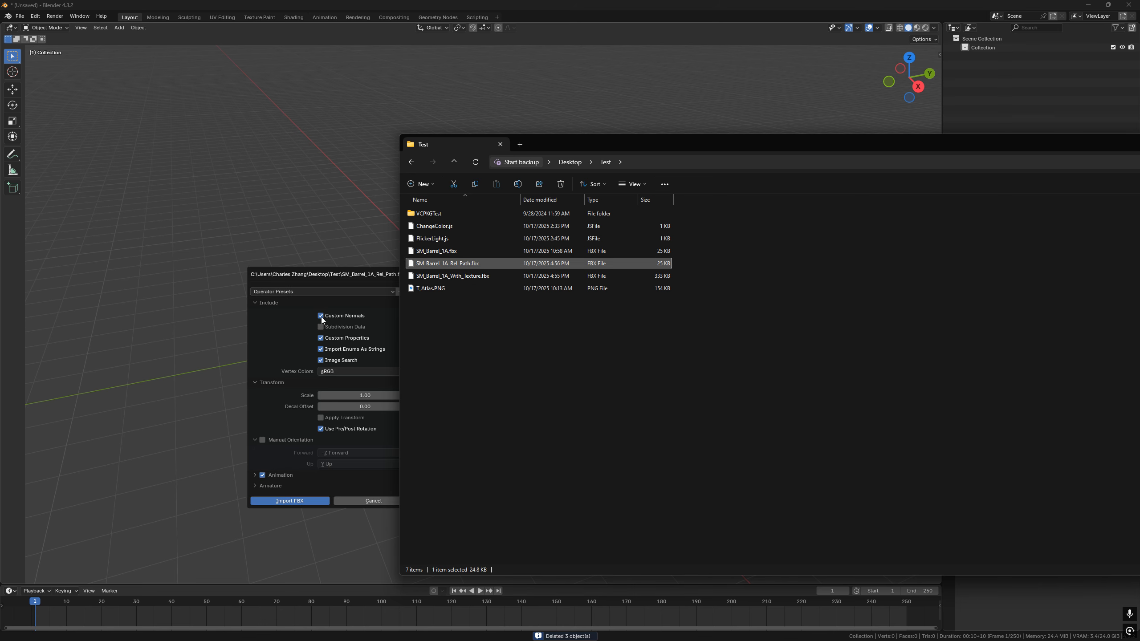
pyautogui.click(296, 502)
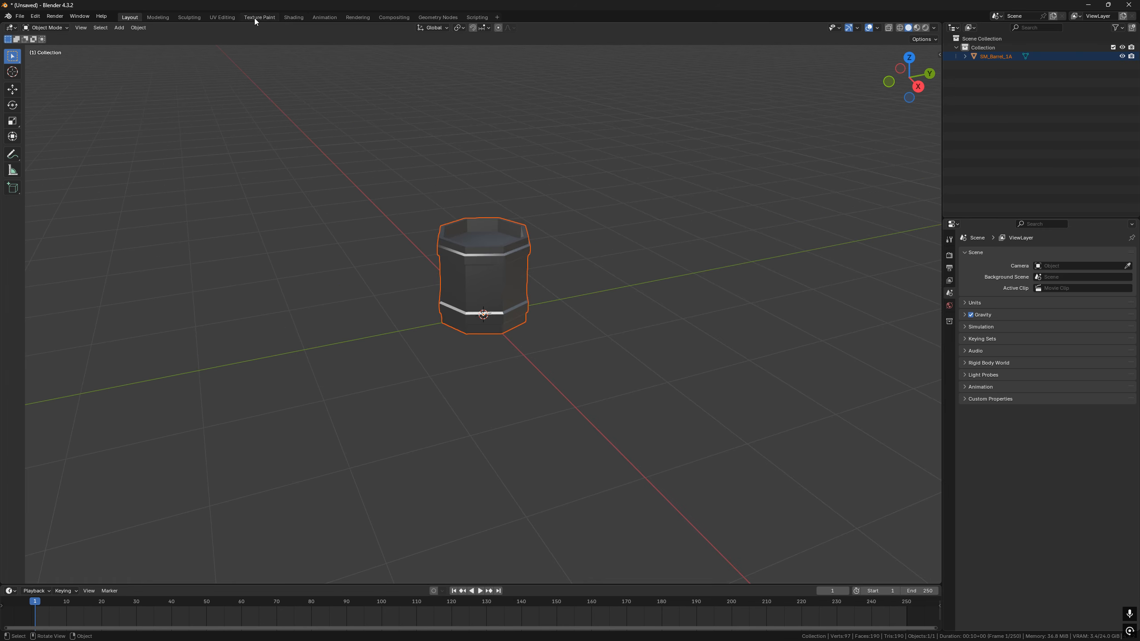
# Step: Display T_Atlas.PNG in the Texture Paint workspace and check the image's source file path
pyautogui.click(258, 17)
pyautogui.click(192, 28)
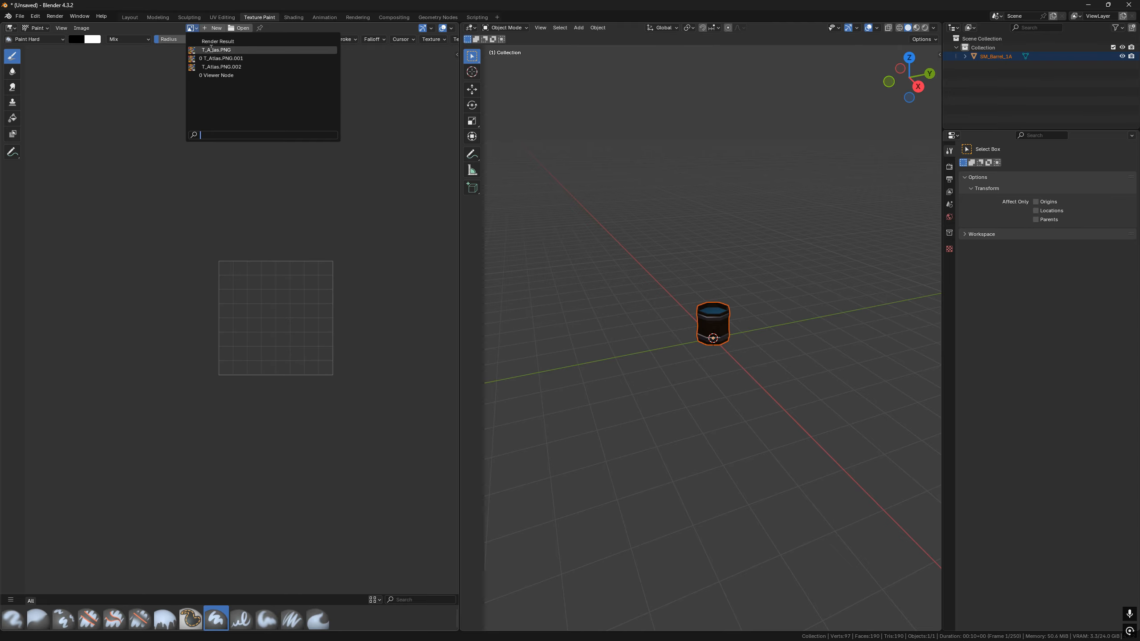
pyautogui.click(332, 56)
pyautogui.press('n')
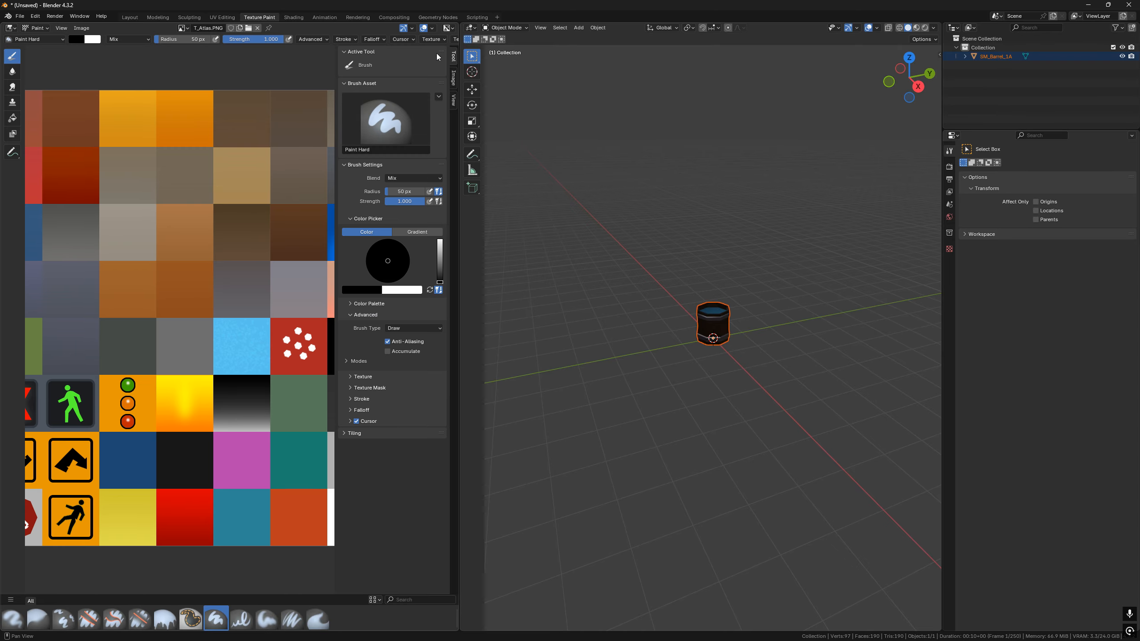
pyautogui.click(453, 78)
pyautogui.click(395, 252)
# Step: Inspect the imported barrel up close and quit Blender without saving
pyautogui.scroll(4, 741, 288)
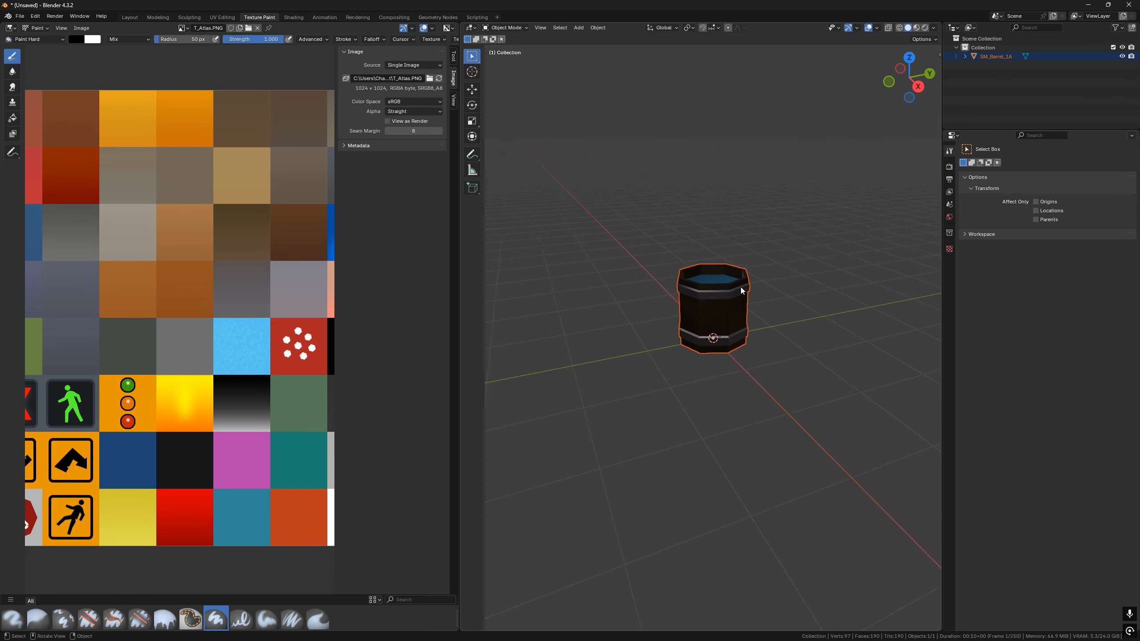
pyautogui.scroll(2, 741, 290)
pyautogui.click(1129, 4)
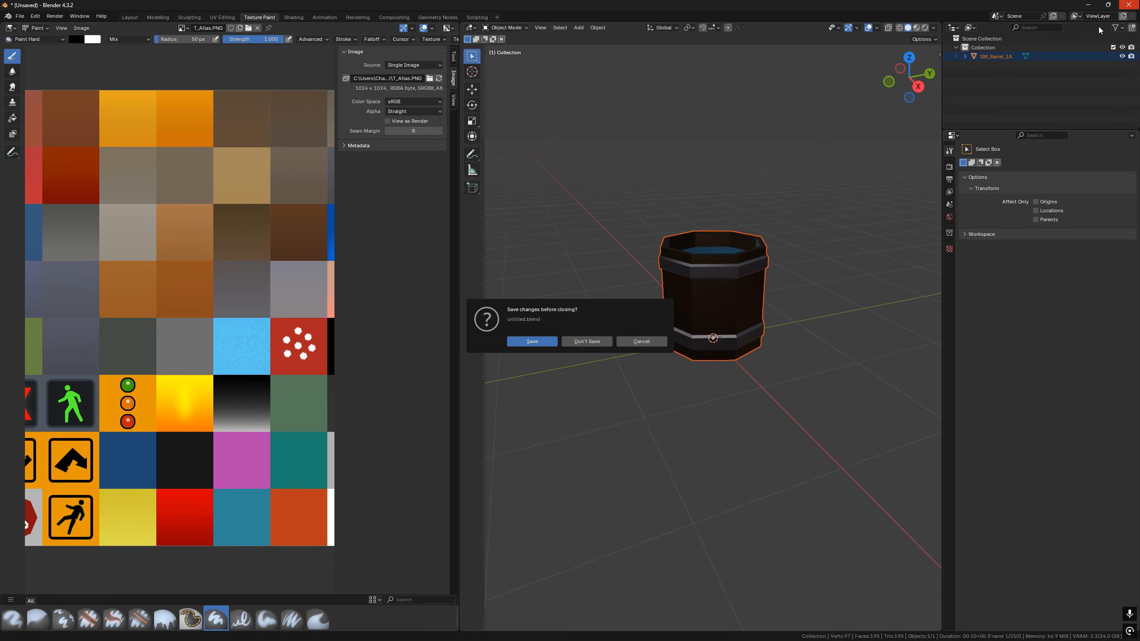
pyautogui.click(586, 341)
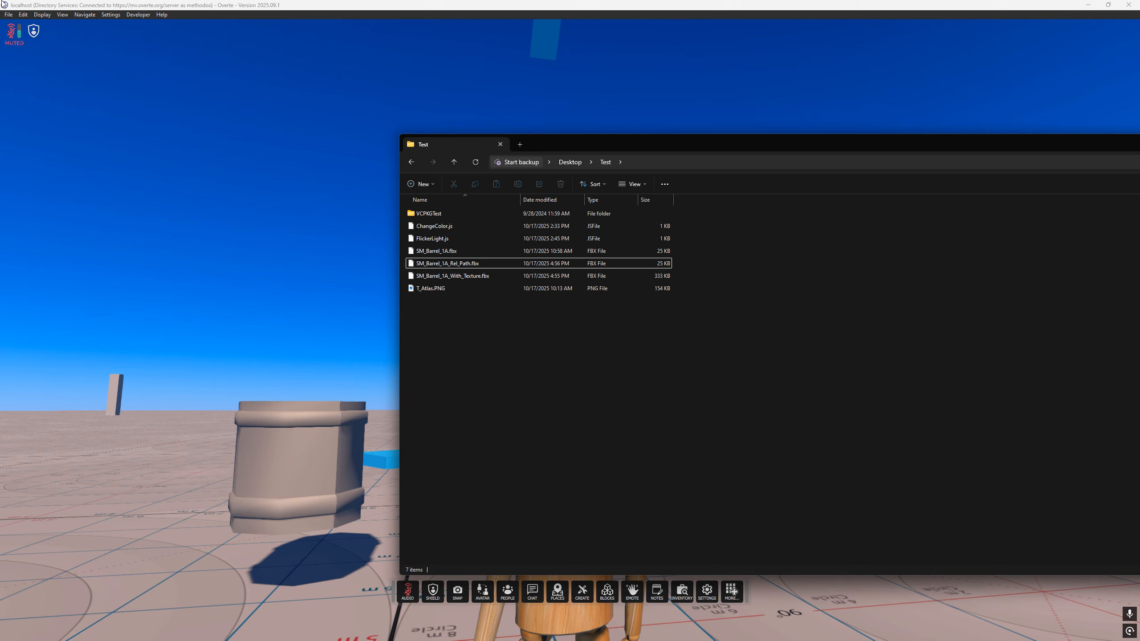
# Step: Switch back to Overte, open the Asset Browser and choose SM_Barrel_1A_Rel_Path.fbx for upload
pyautogui.hotkey('alt', 'Tab')
pyautogui.hotkey('alt', 'e')
pyautogui.moveTo(574, 338); pyautogui.dragTo(258, 321, button='right')
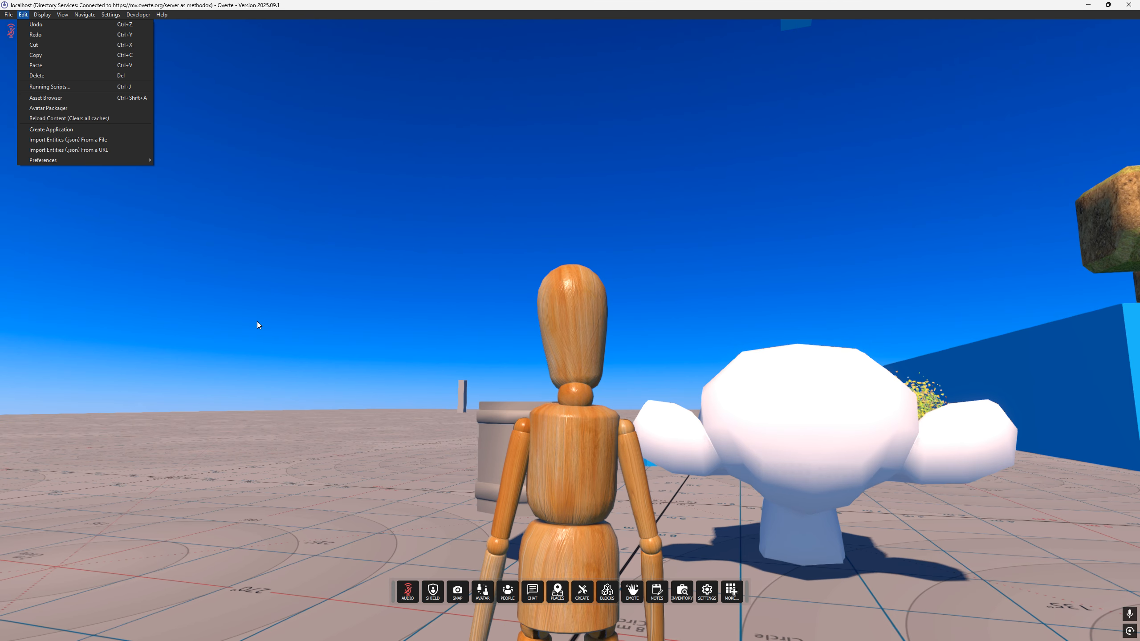
pyautogui.click(63, 97)
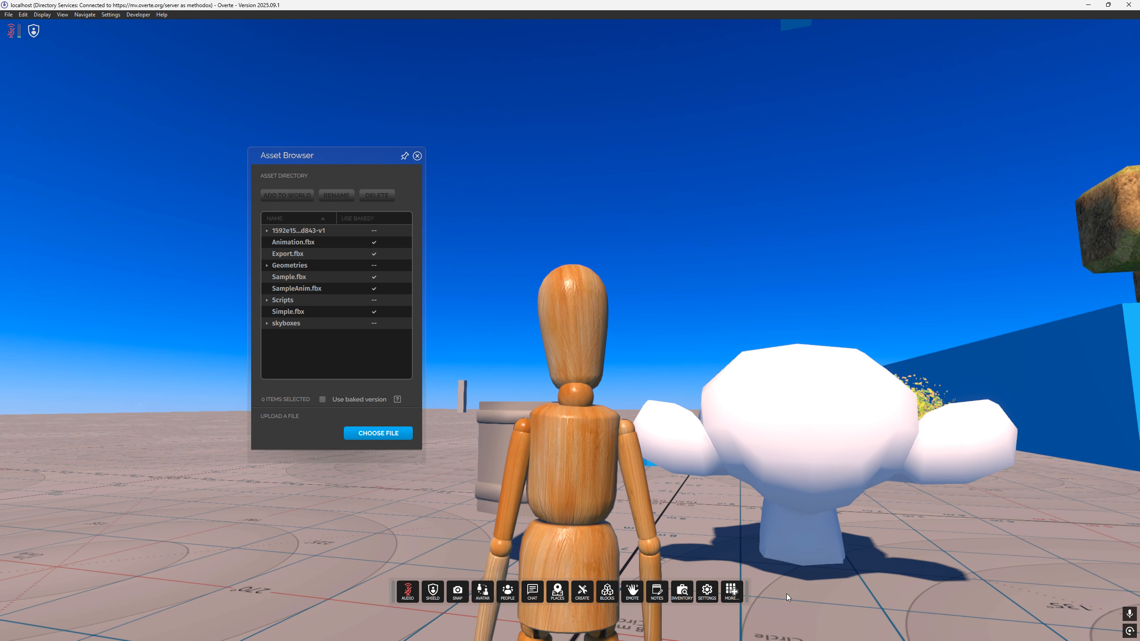
pyautogui.click(381, 434)
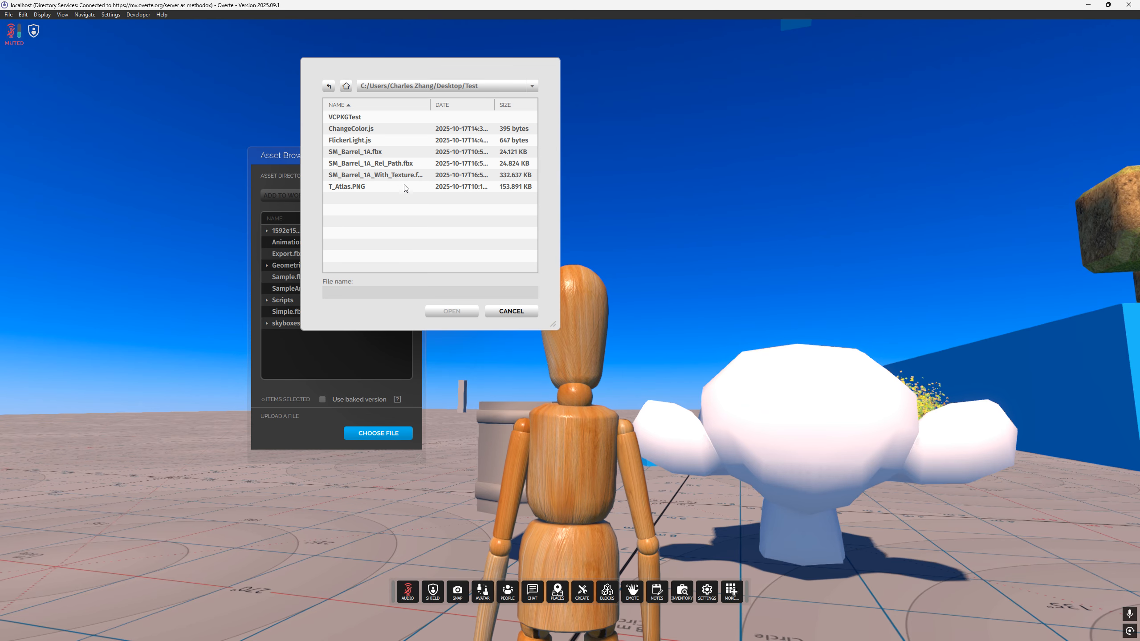
pyautogui.doubleClick(397, 163)
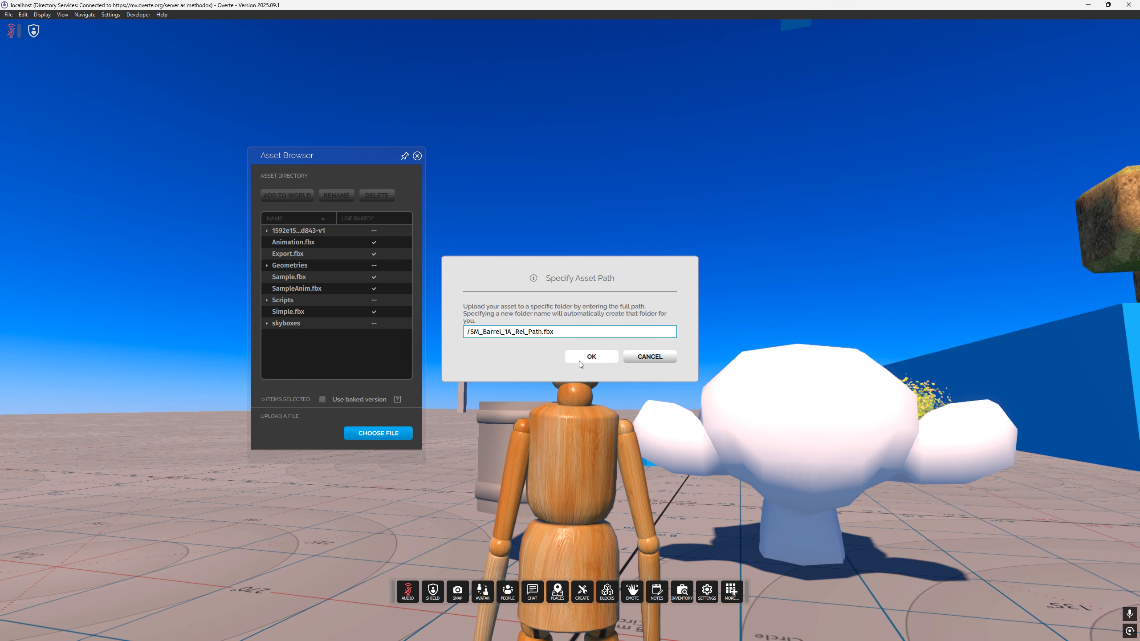
# Step: Upload the file to the asset path /Geometries/SM_Barrel_1A_Rel_Path.fbx and close the Asset Browser
pyautogui.click(472, 332)
pyautogui.write('Geometries/')
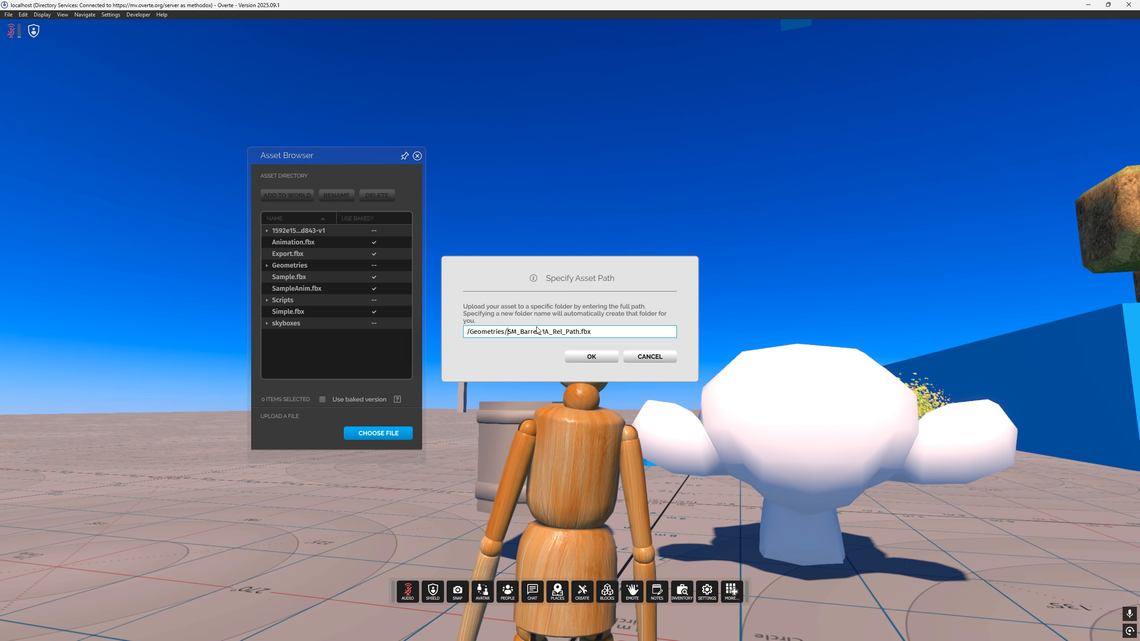
pyautogui.click(583, 357)
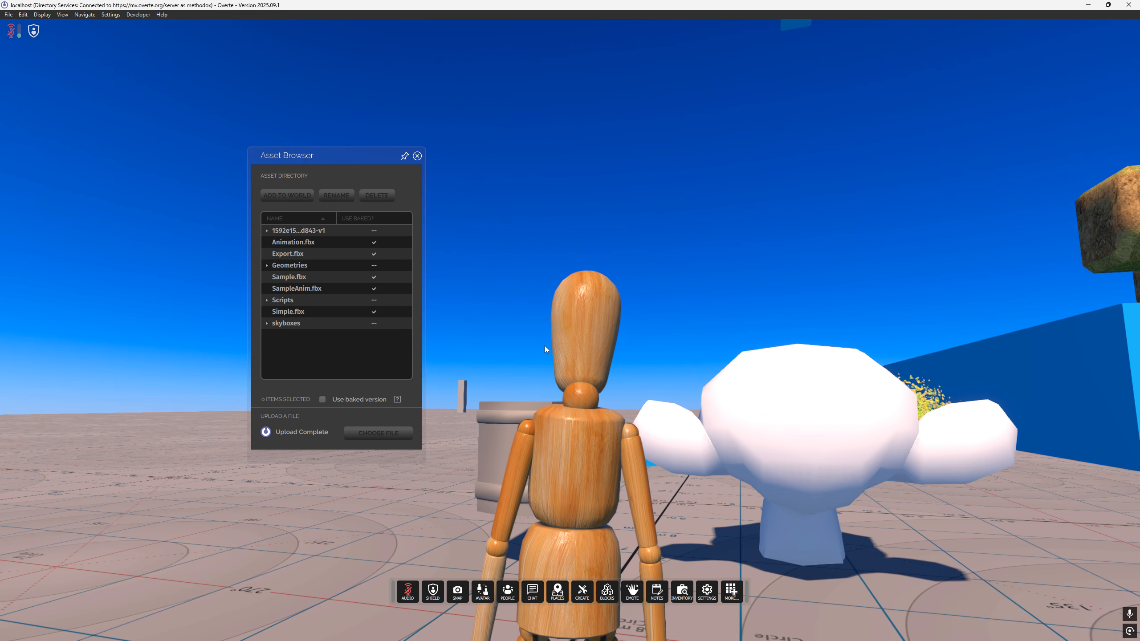
pyautogui.click(418, 156)
# Step: Move the avatar to open ground and add SM_Barrel_1A_Rel_Path.fbx from the asset server's Geometries folder to the world with Good - Sub-meshes collisions
pyautogui.moveTo(503, 269); pyautogui.dragTo(451, 366, button='right')
pyautogui.press('w')
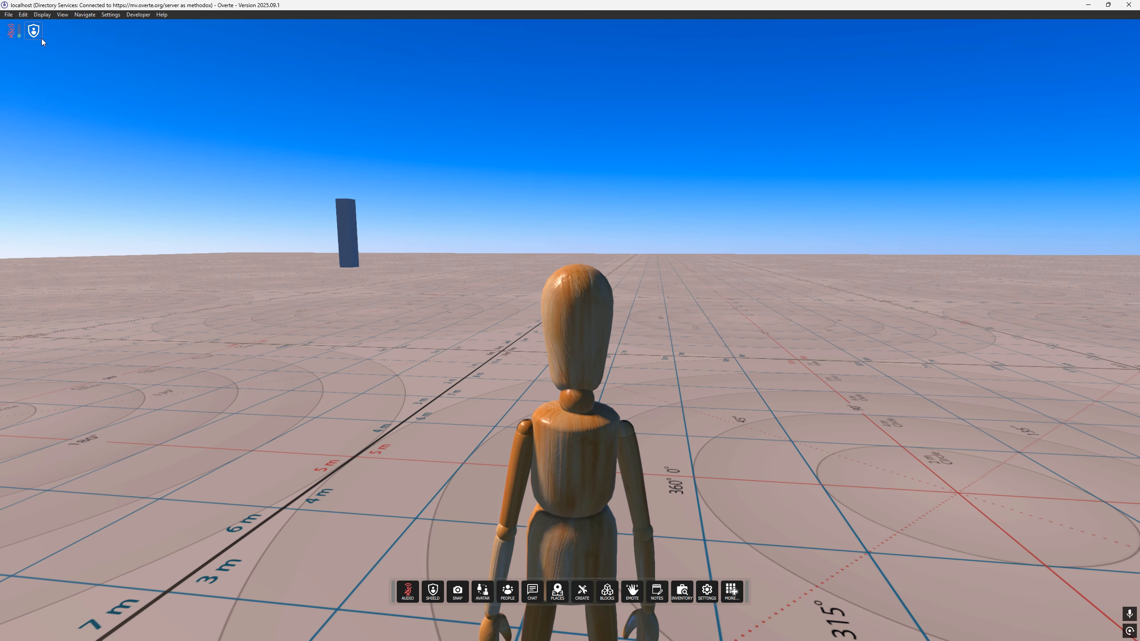
pyautogui.click(25, 15)
pyautogui.click(59, 108)
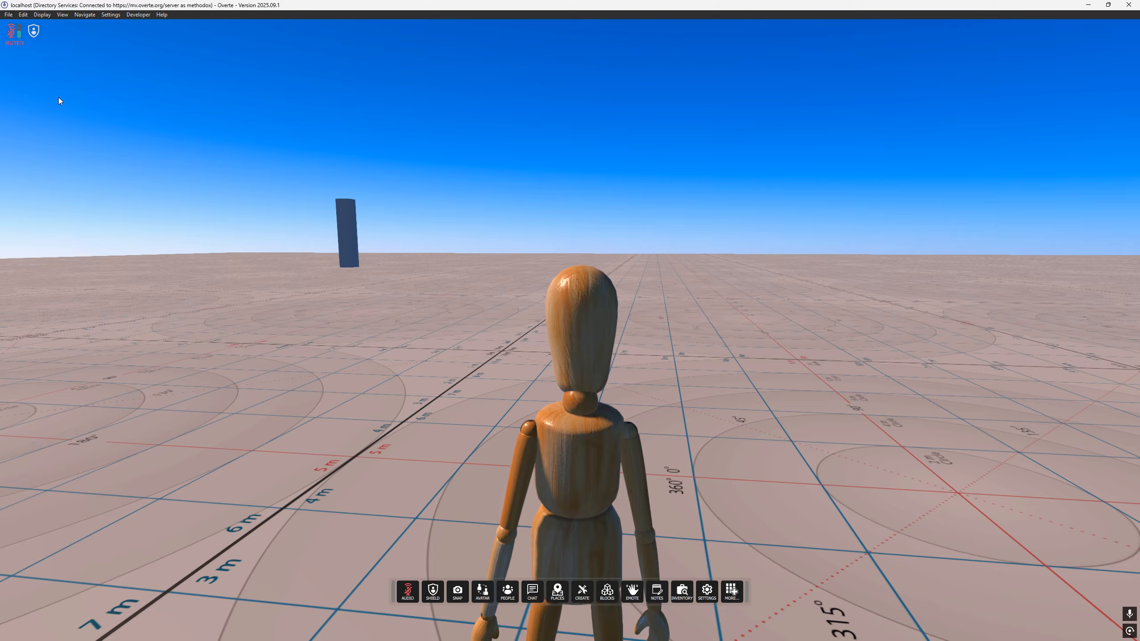
pyautogui.click(268, 265)
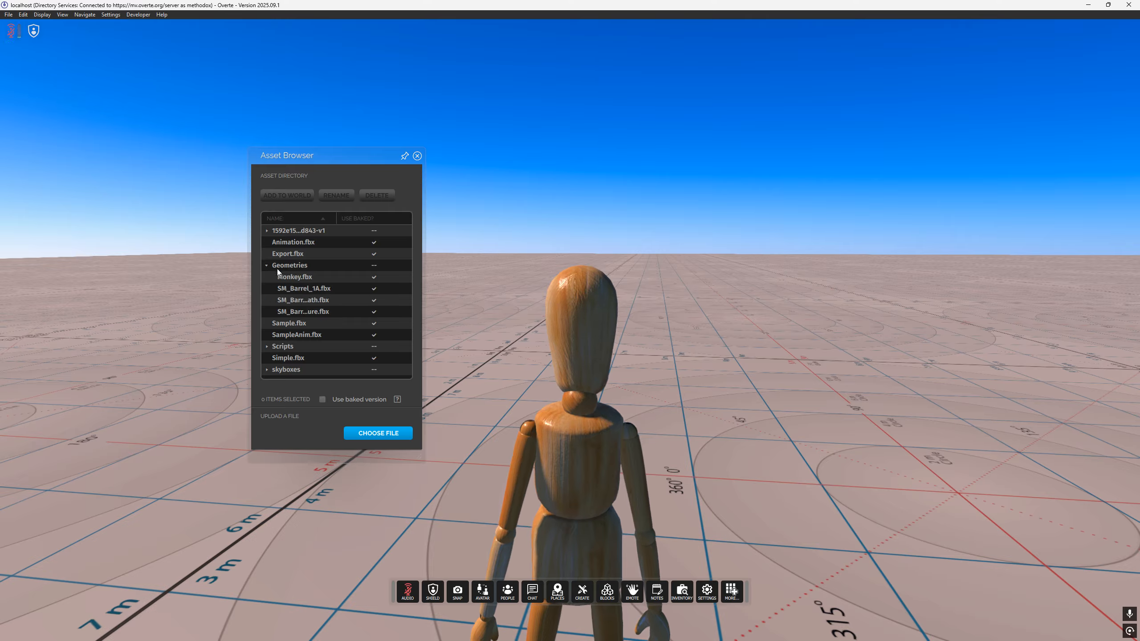
pyautogui.click(310, 300)
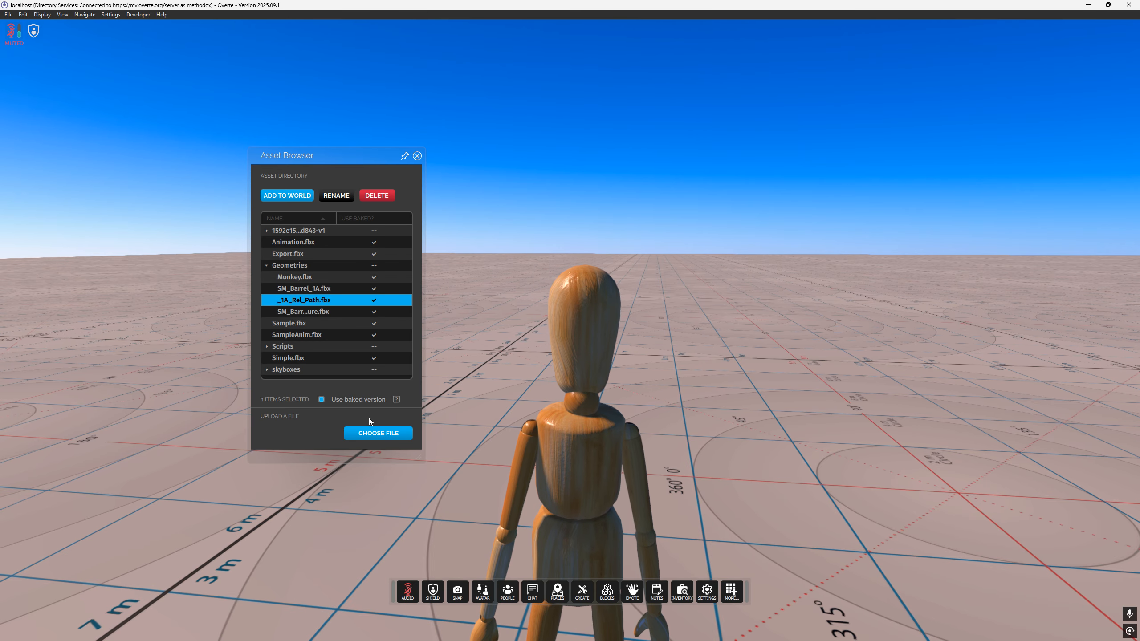
pyautogui.click(295, 197)
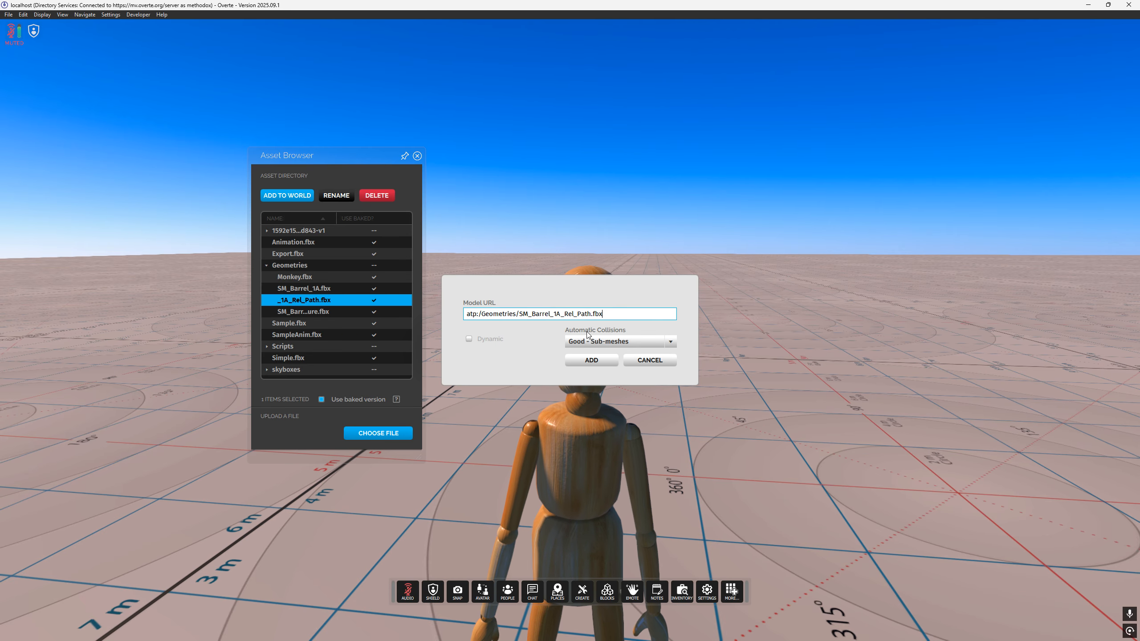
pyautogui.click(587, 361)
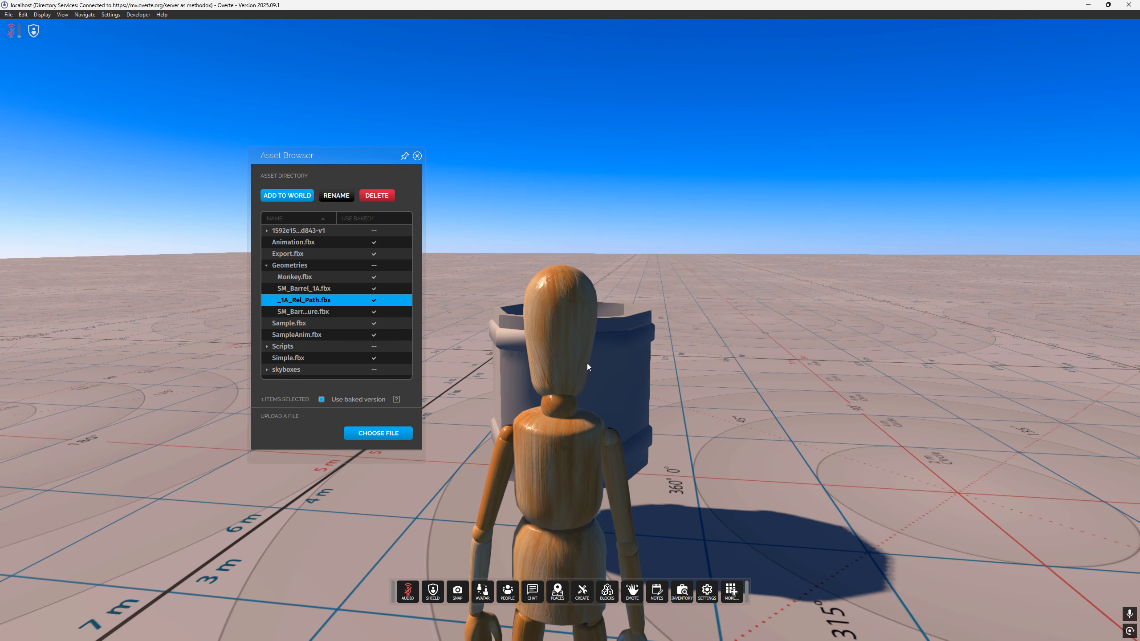
pyautogui.moveTo(563, 303); pyautogui.dragTo(594, 321, button='right')
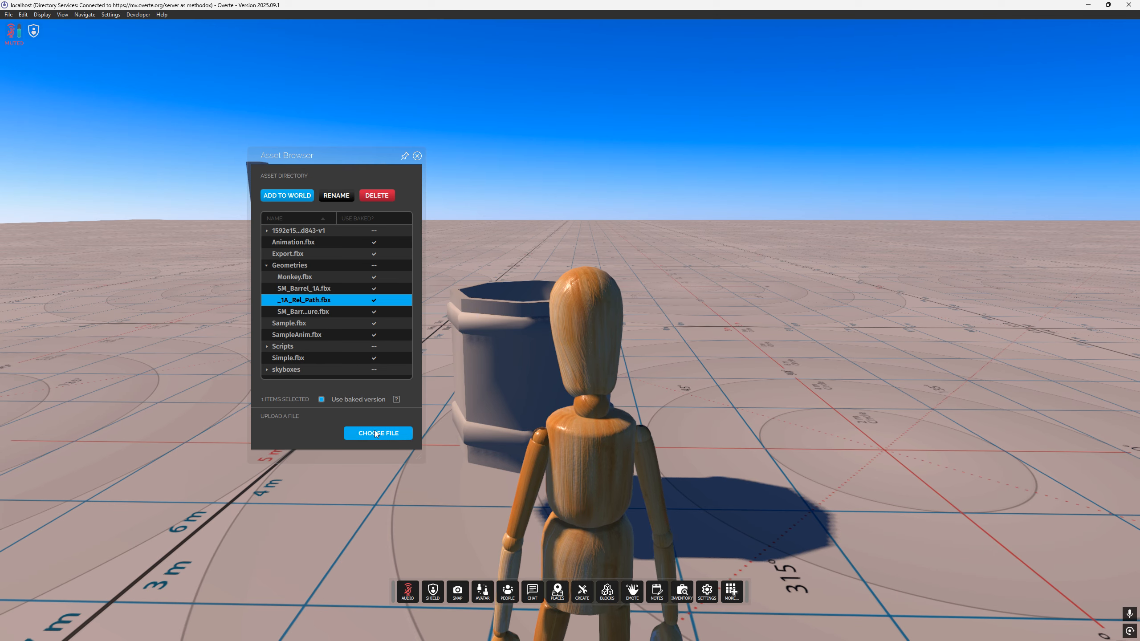
# Step: Upload T_Atlas.PNG to the asset path /Geometries/T_Atlas.PNG and close the Asset Browser
pyautogui.click(390, 432)
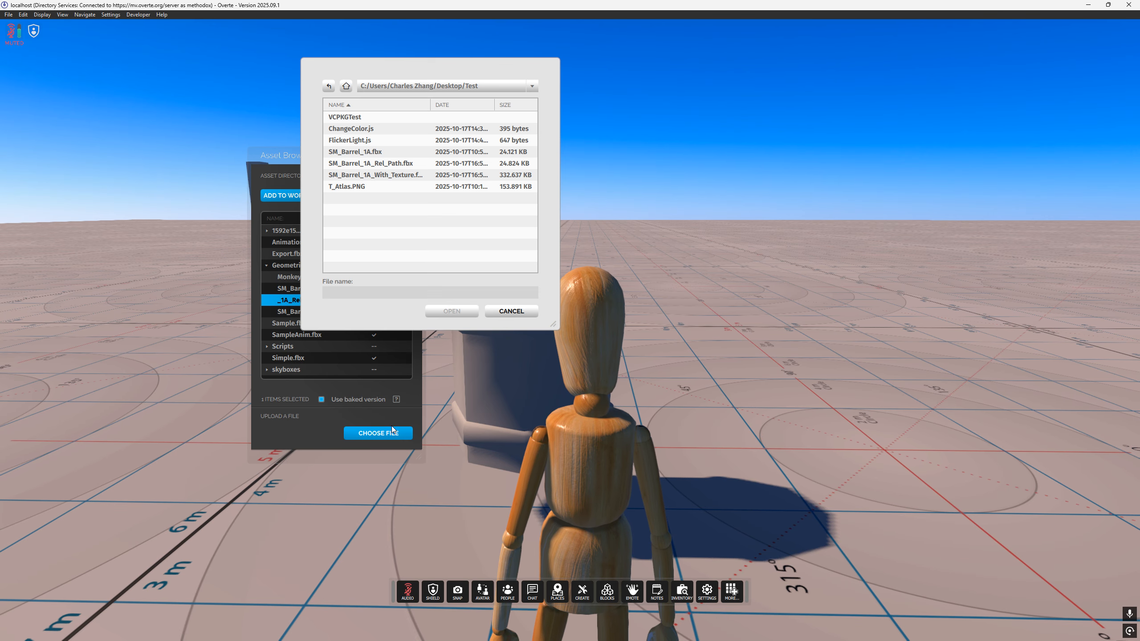
pyautogui.click(354, 186)
pyautogui.click(455, 312)
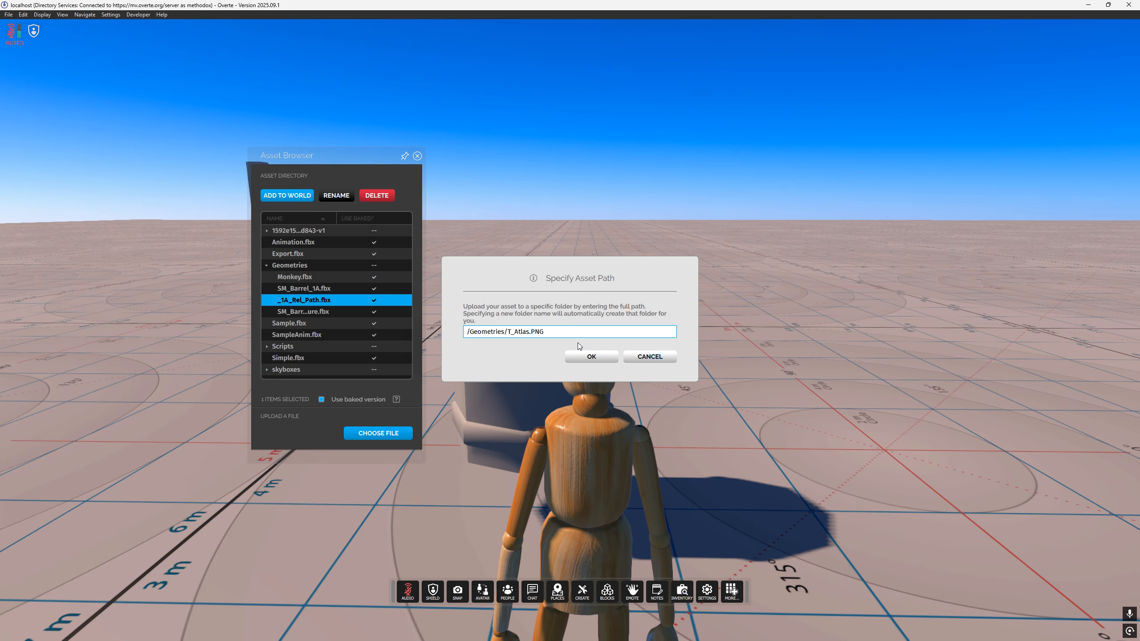
pyautogui.click(574, 357)
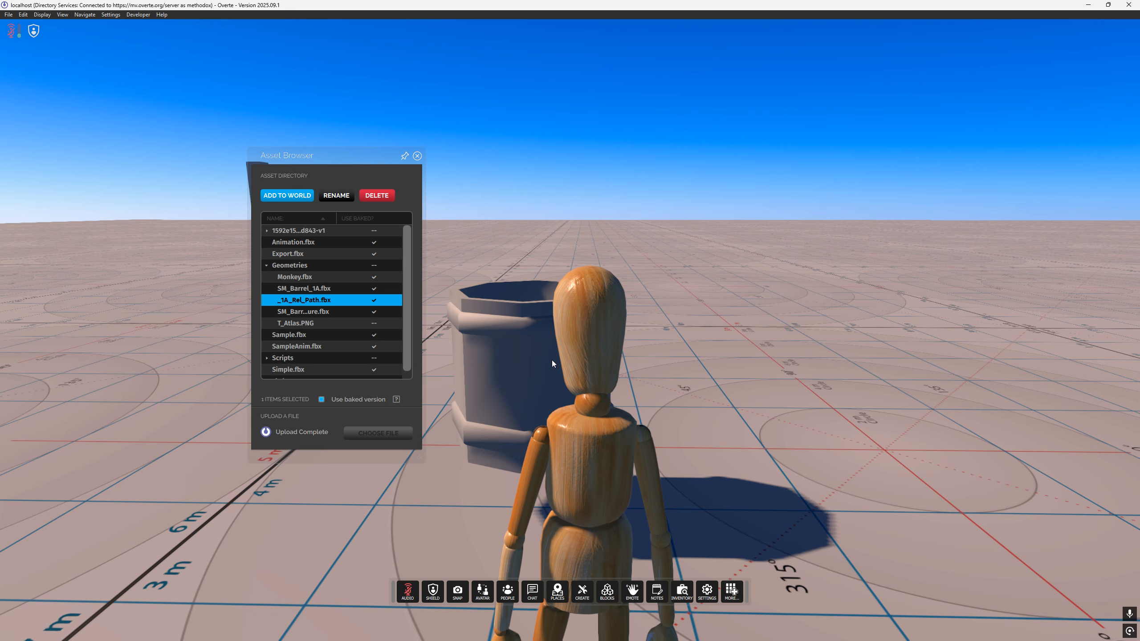
pyautogui.click(294, 324)
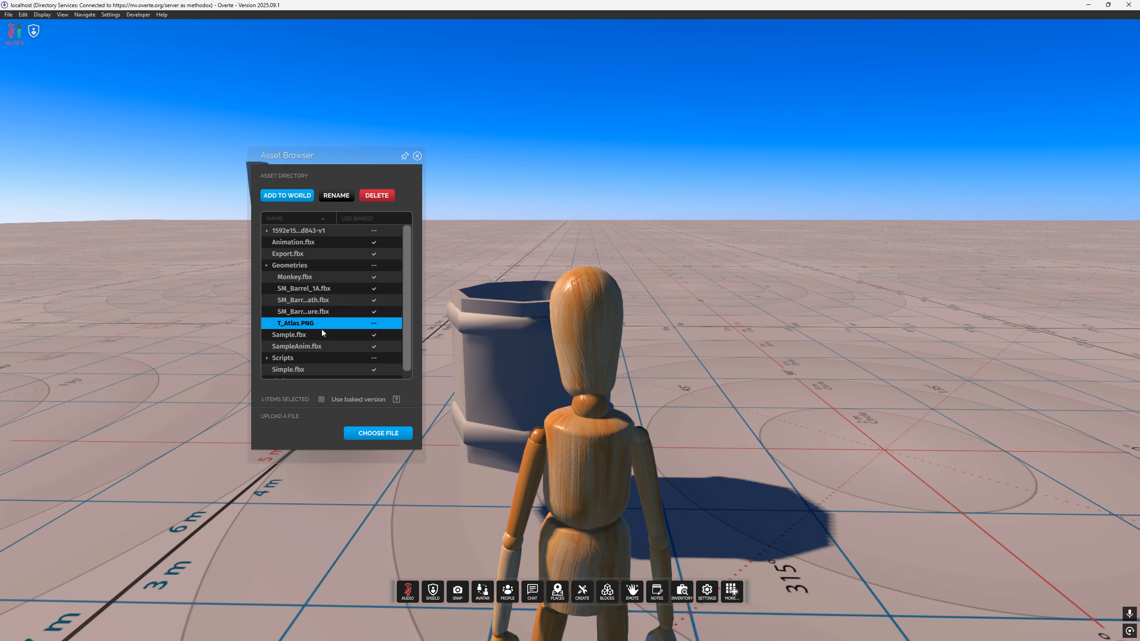
pyautogui.click(417, 156)
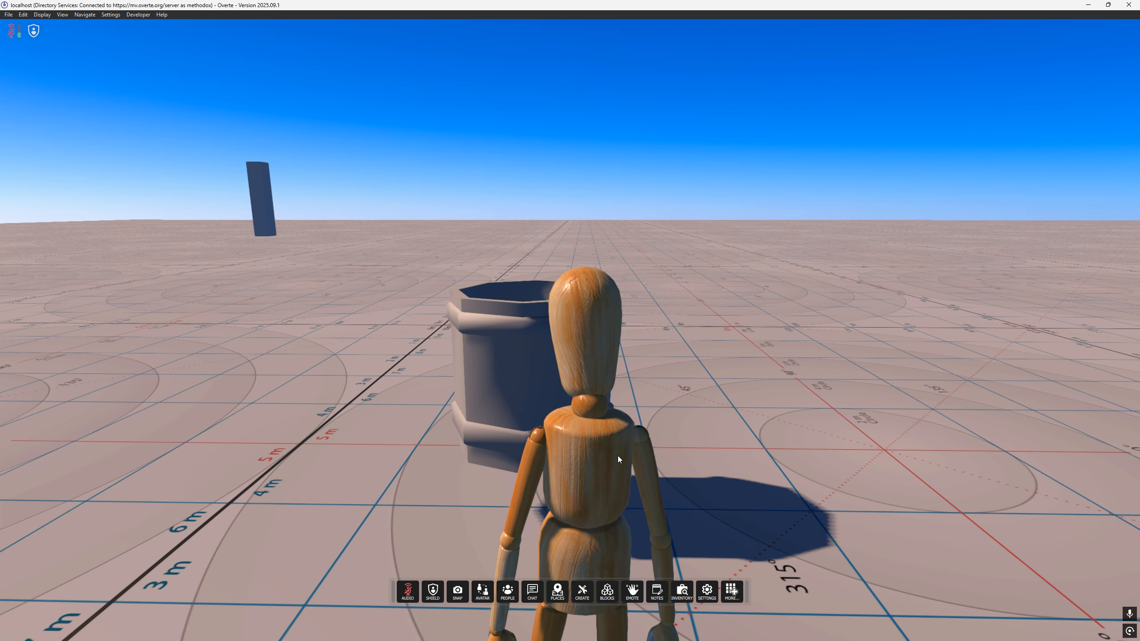
# Step: Reload the localhost world by visiting Overte_Hub from Places and returning through the local server, and close Places
pyautogui.click(557, 593)
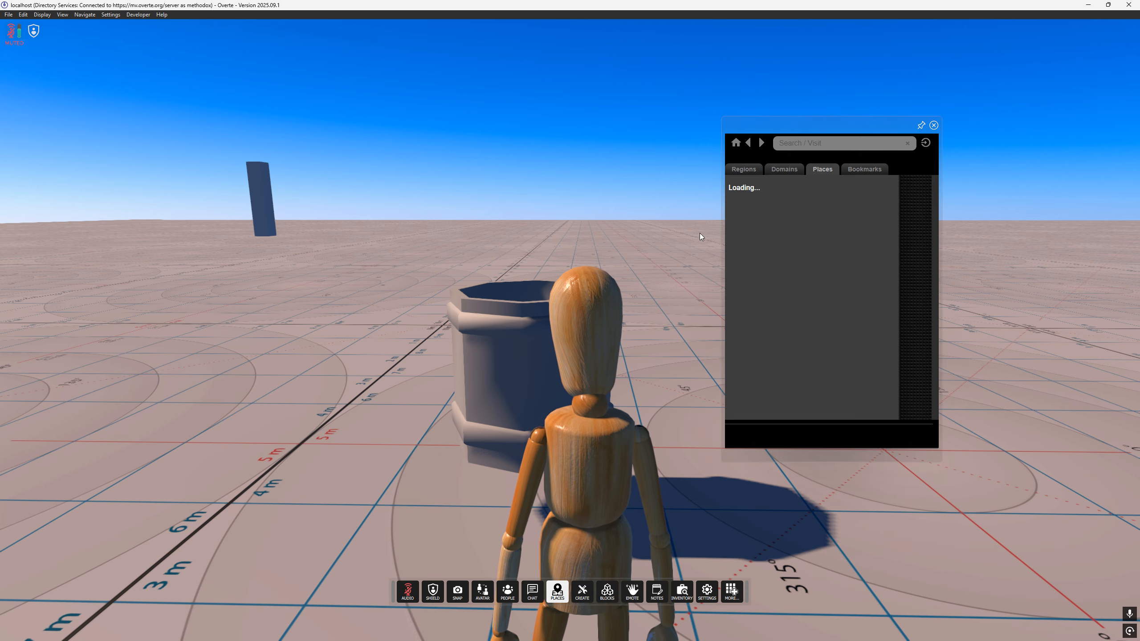
pyautogui.click(813, 208)
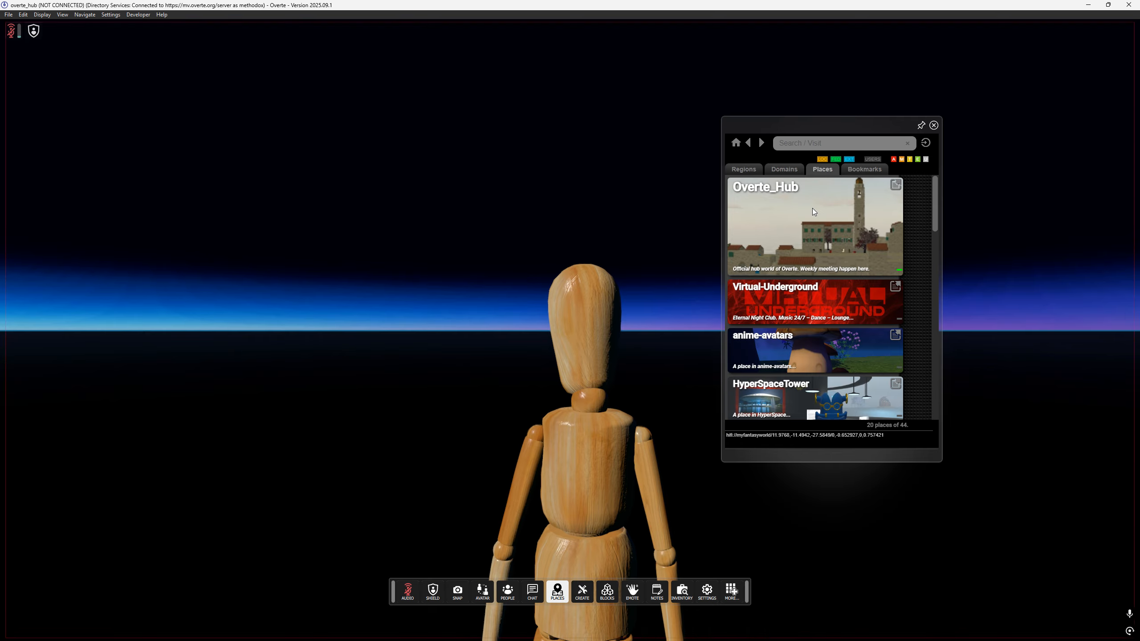
pyautogui.press('super')
pyautogui.press('Escape')
pyautogui.click(966, 638)
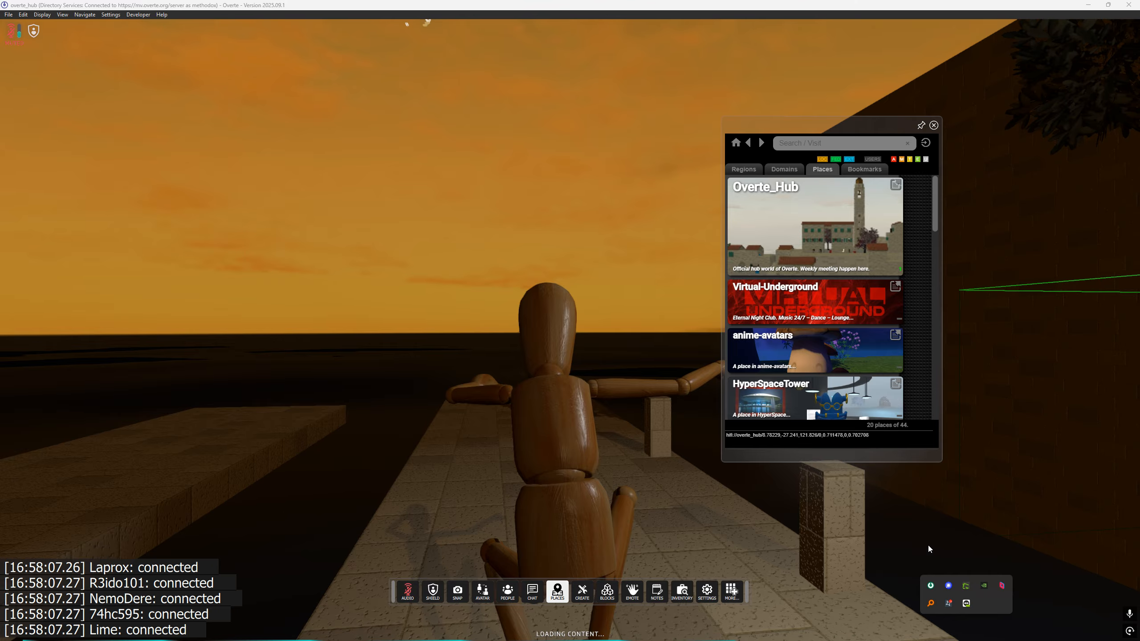
pyautogui.rightClick(930, 586)
pyautogui.click(974, 442)
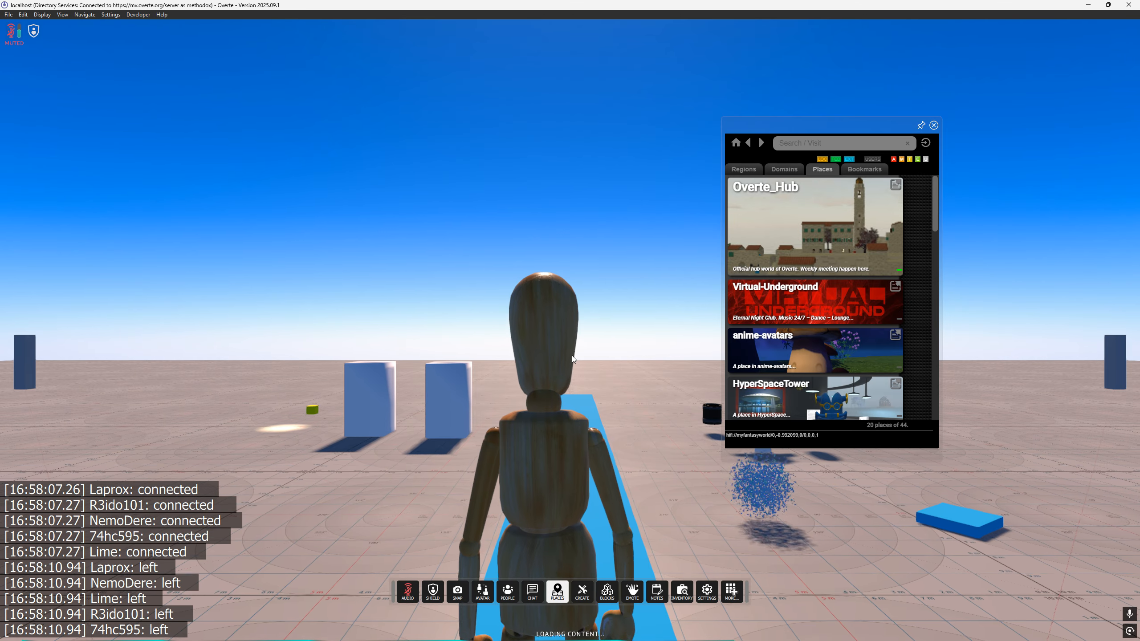
pyautogui.click(933, 125)
# Step: Walk the avatar over to the placed barrels and examine their textures up close
pyautogui.moveTo(639, 324); pyautogui.dragTo(422, 283, button='right')
pyautogui.press('w')
pyautogui.press('w')
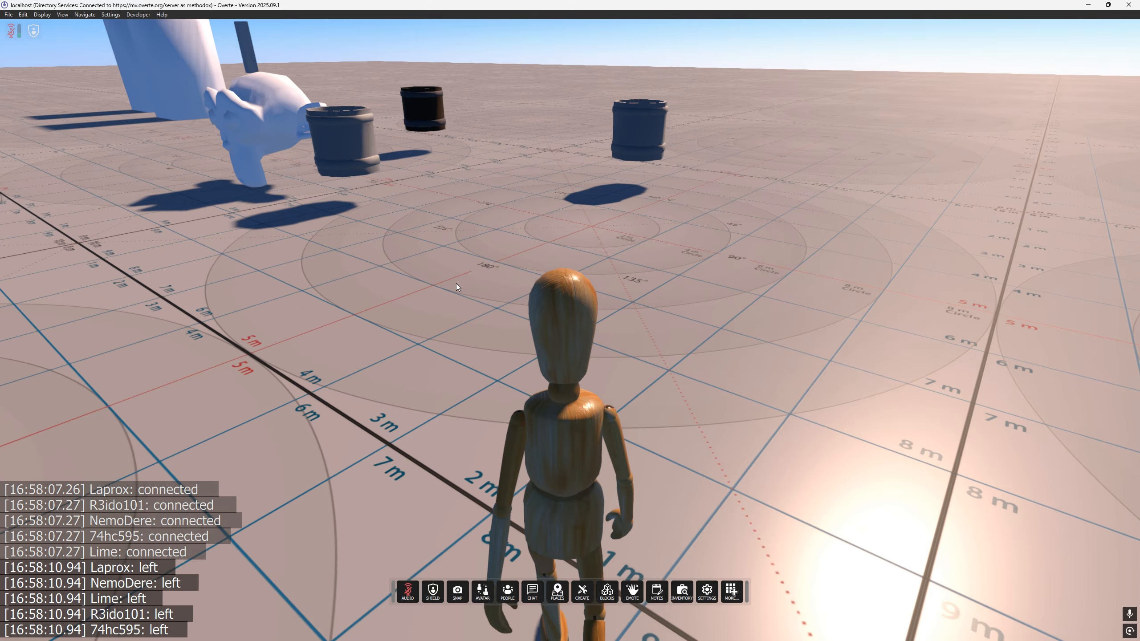
pyautogui.moveTo(550, 303); pyautogui.dragTo(493, 300, button='right')
pyautogui.press('w')
pyautogui.press('a')
pyautogui.press('s')
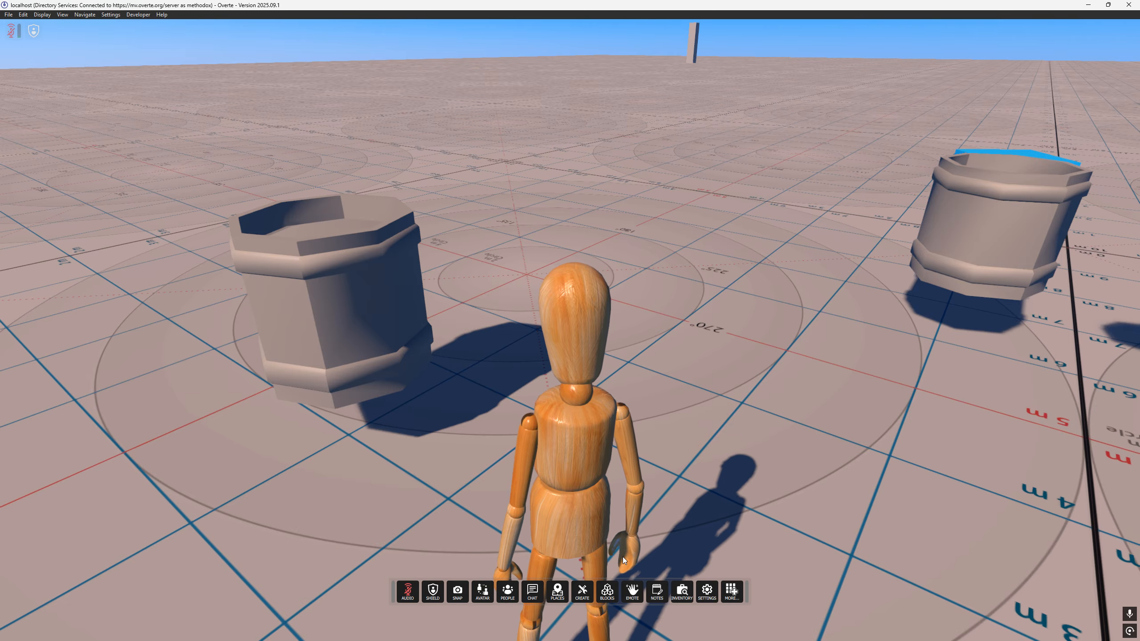
# Step: Open the Create tools, select the SM_Barrel_1A_Rel_Path.fbx entity and check its Model properties, including Texture and Original Texture
pyautogui.click(582, 592)
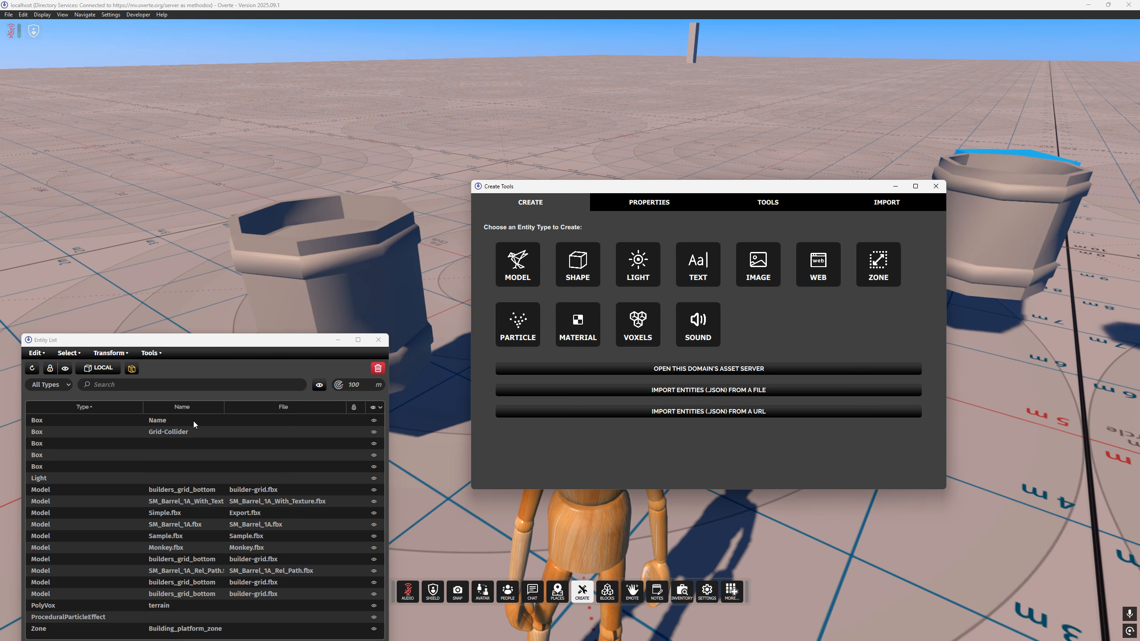
pyautogui.click(209, 570)
pyautogui.click(608, 211)
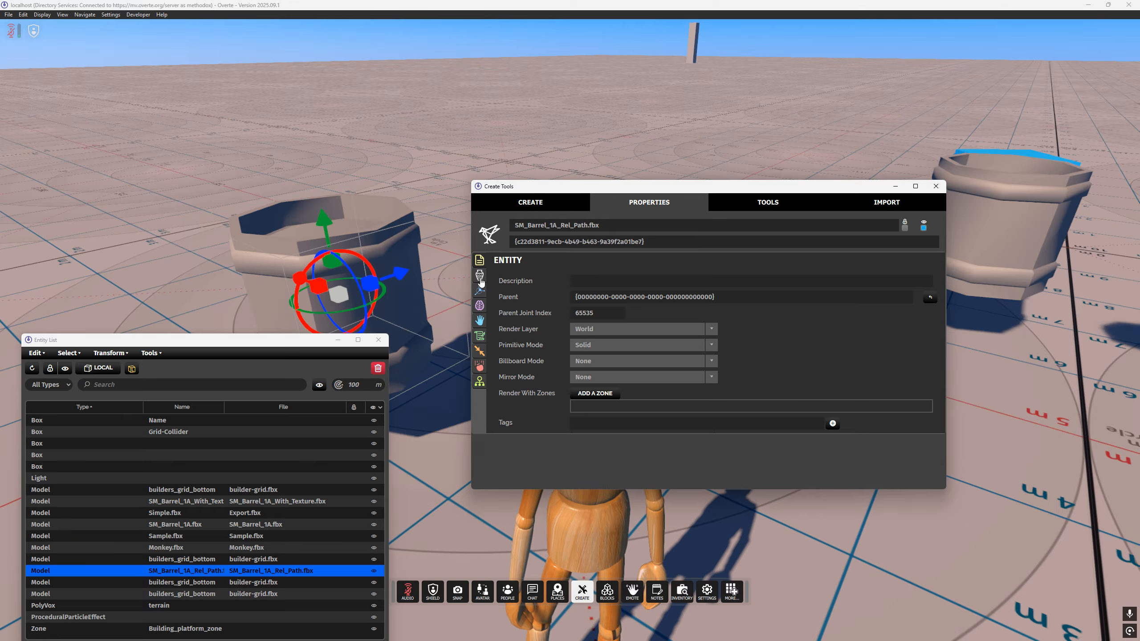
pyautogui.click(480, 291)
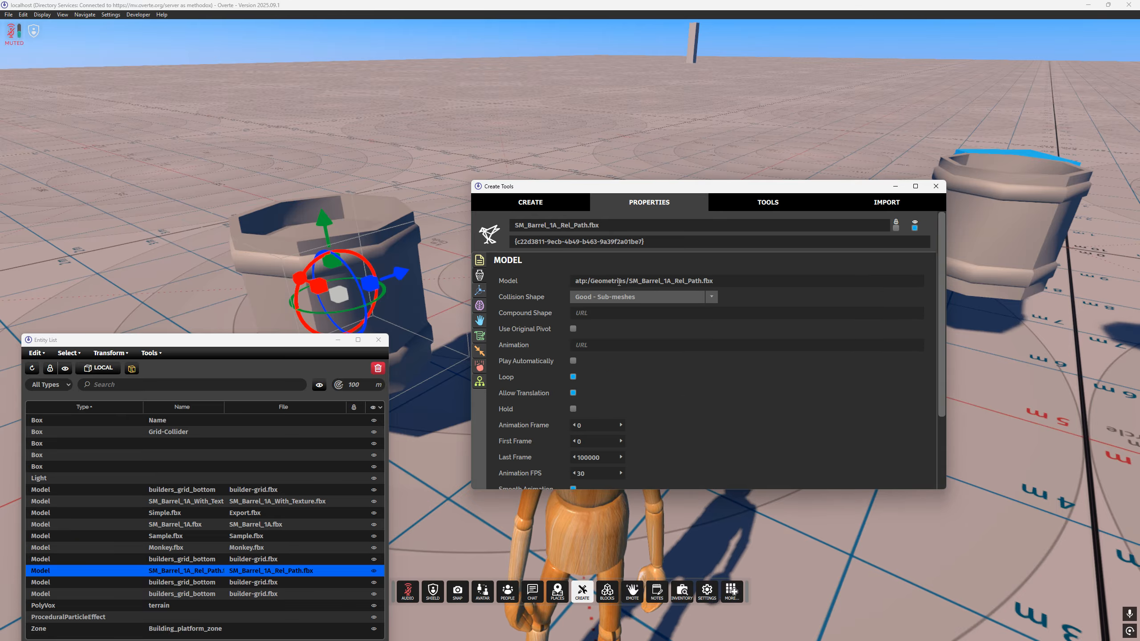
pyautogui.scroll(-3, 619, 315)
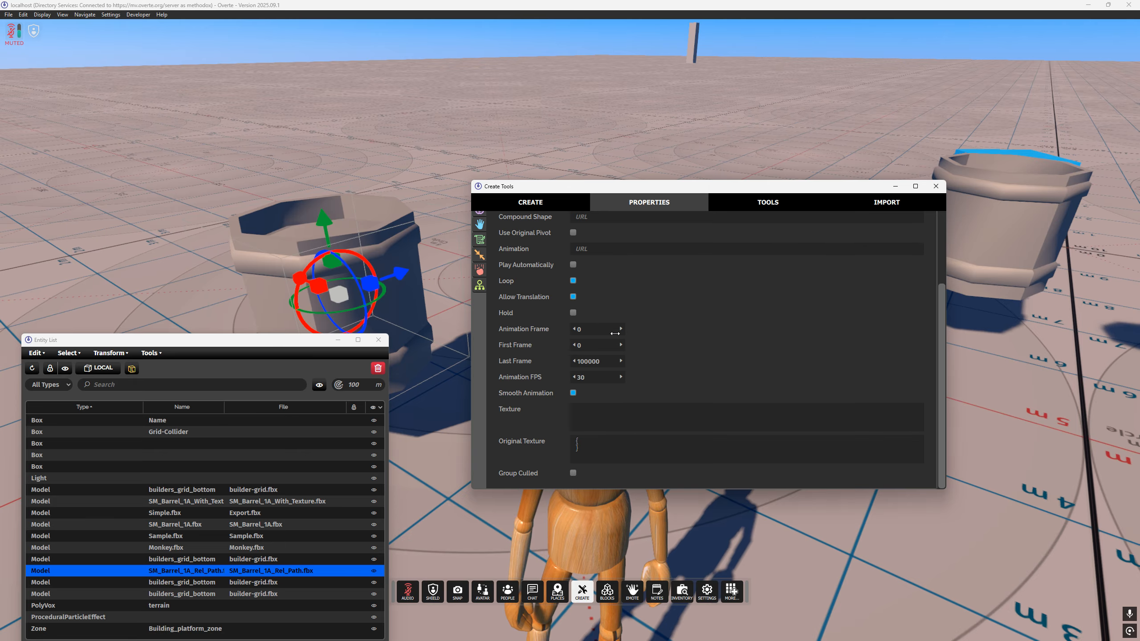
pyautogui.click(598, 445)
pyautogui.scroll(3, 529, 372)
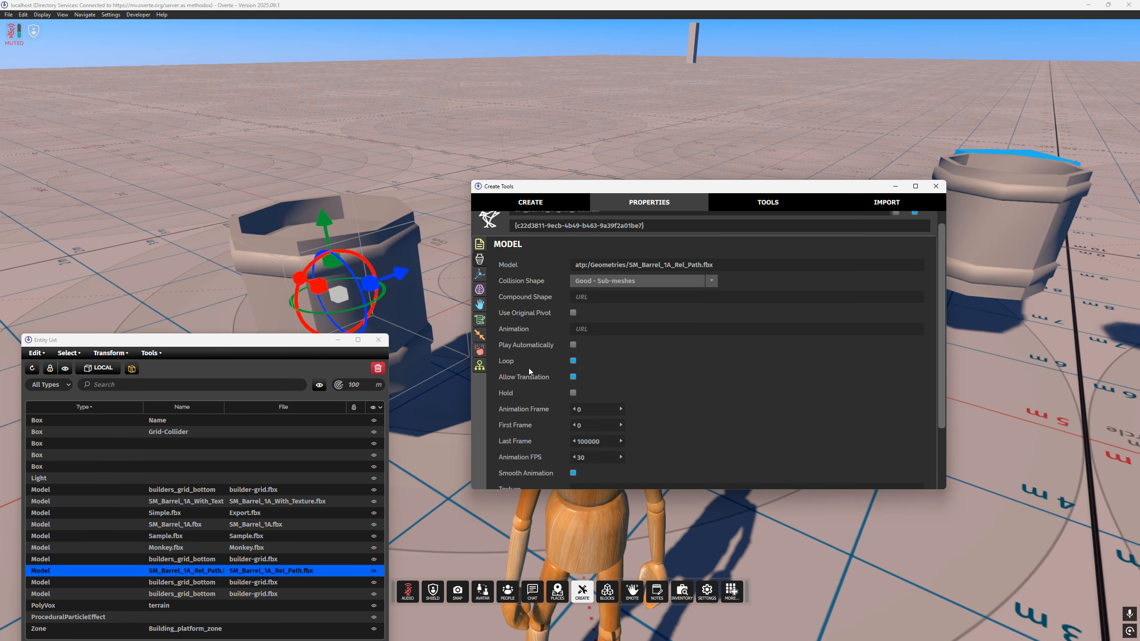
# Step: Check the barrel entity's remaining property sections, from Behavior and Scripts to Child Entities, and close the Create tools and Entity List
pyautogui.click(479, 275)
pyautogui.click(483, 320)
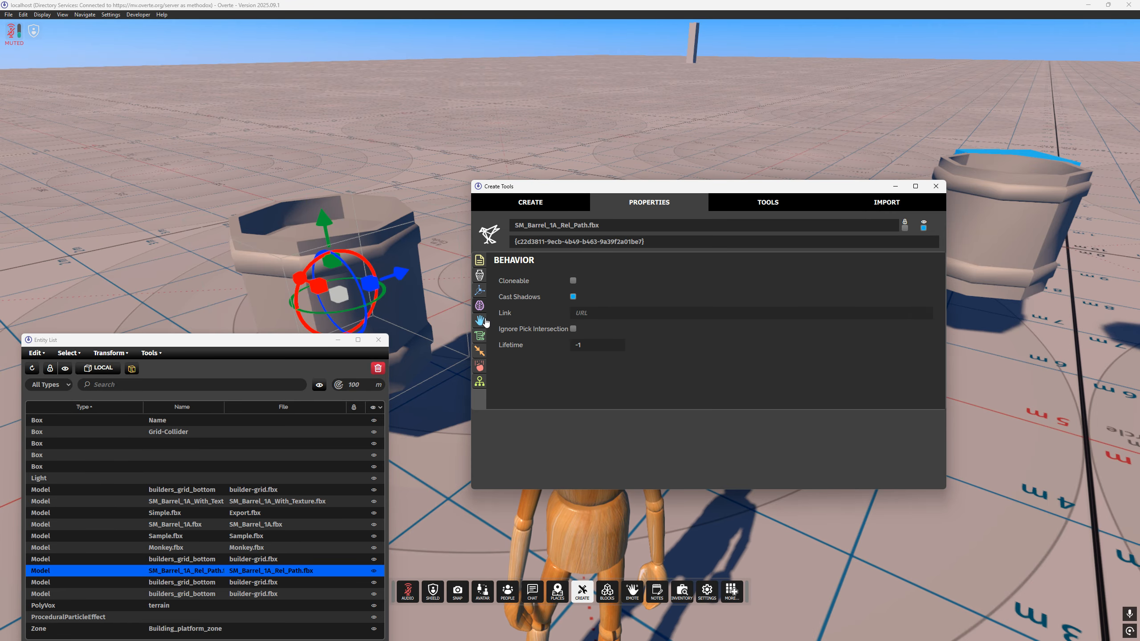
pyautogui.click(480, 337)
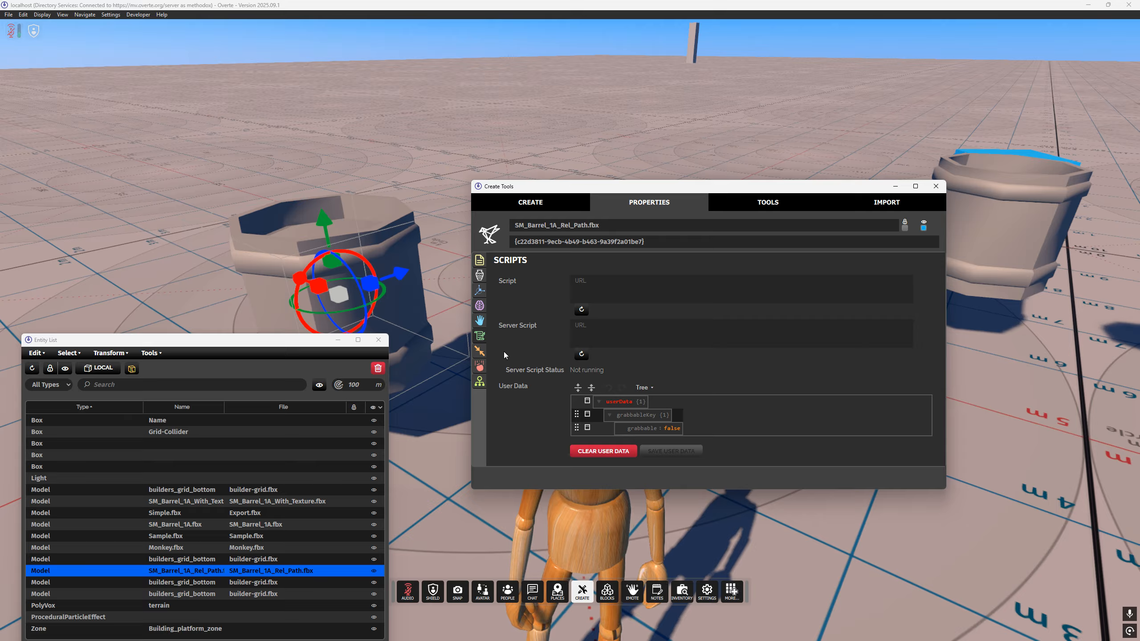
pyautogui.click(483, 354)
pyautogui.click(479, 366)
pyautogui.click(480, 381)
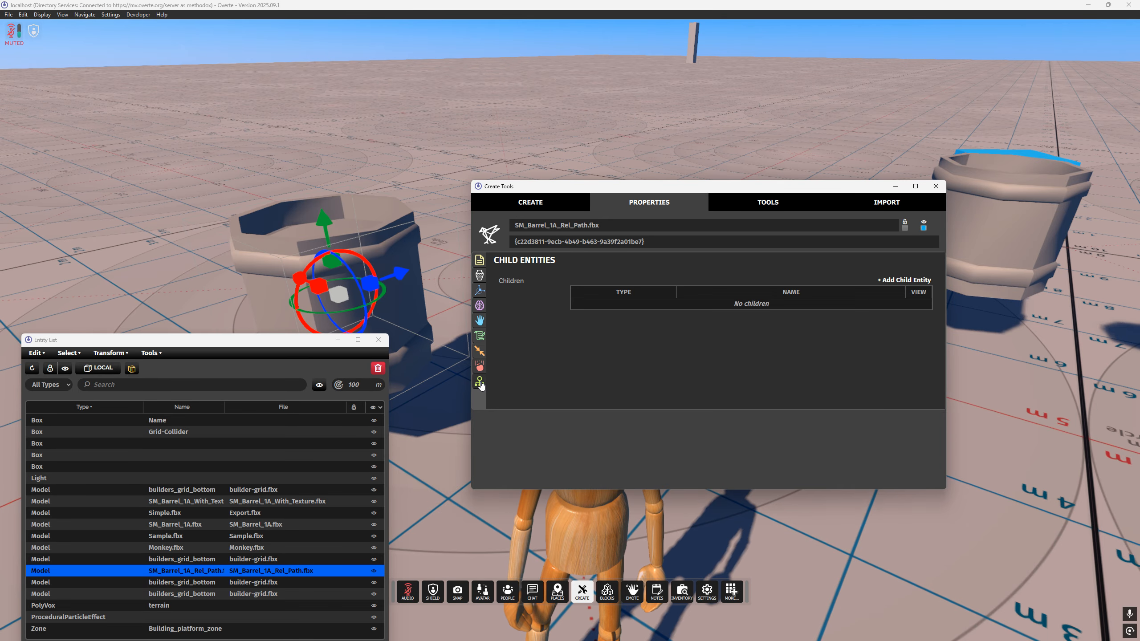
pyautogui.click(936, 186)
pyautogui.click(379, 339)
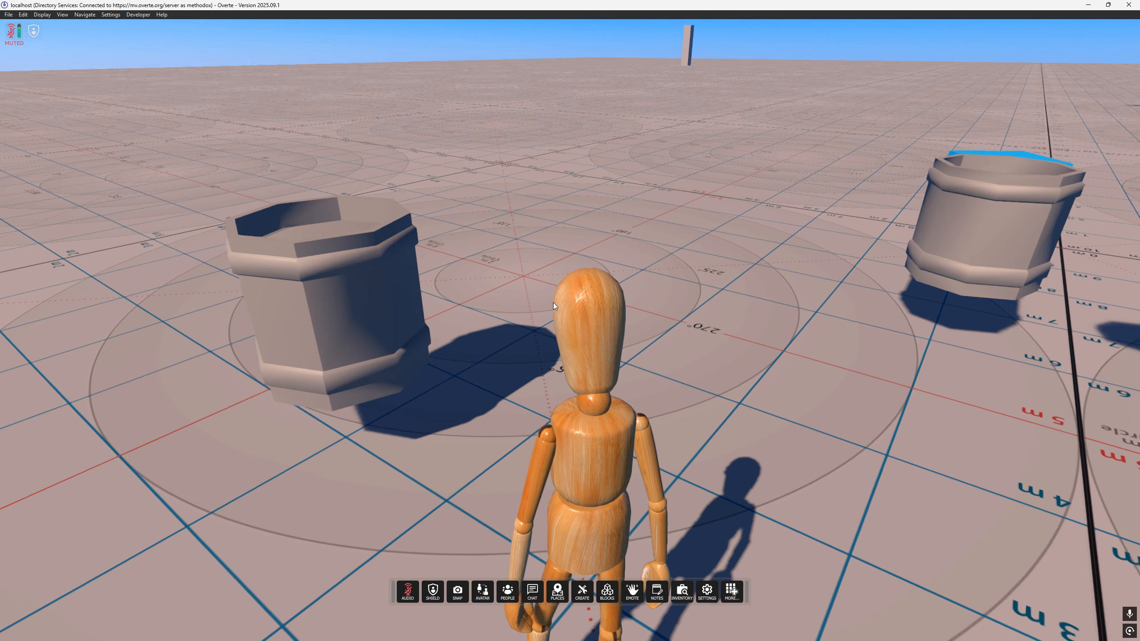
# Step: Walk around the scene and compare the embedded-texture barrel with the other barrels
pyautogui.moveTo(839, 290); pyautogui.dragTo(157, 330, button='right')
pyautogui.press('w')
pyautogui.press('d')
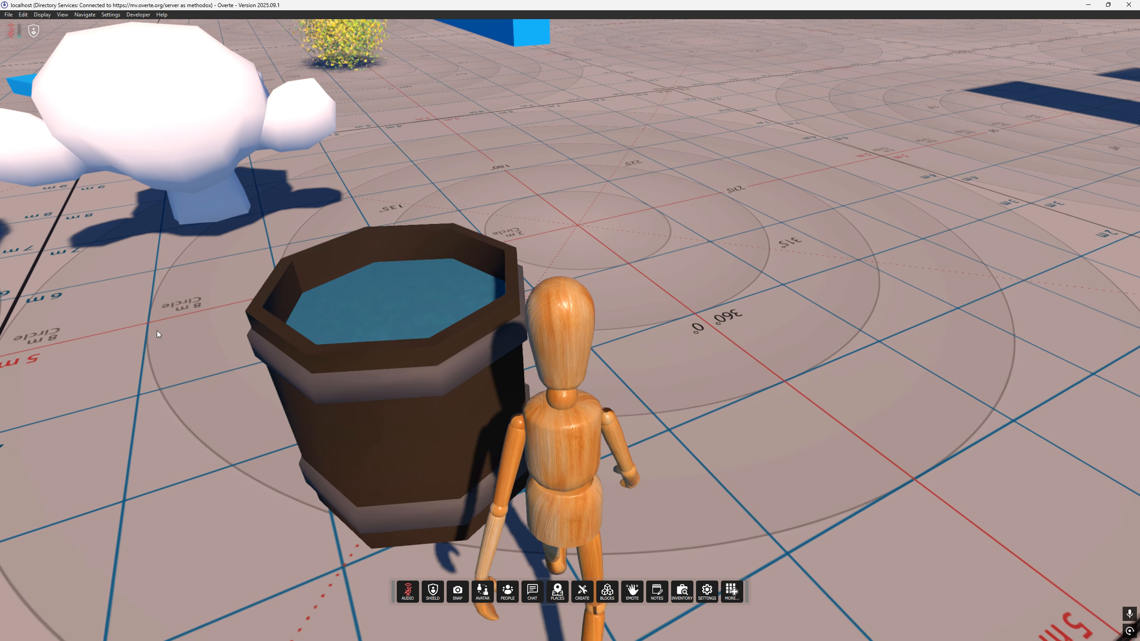
pyautogui.moveTo(567, 348); pyautogui.dragTo(527, 309, button='right')
pyautogui.press('w')
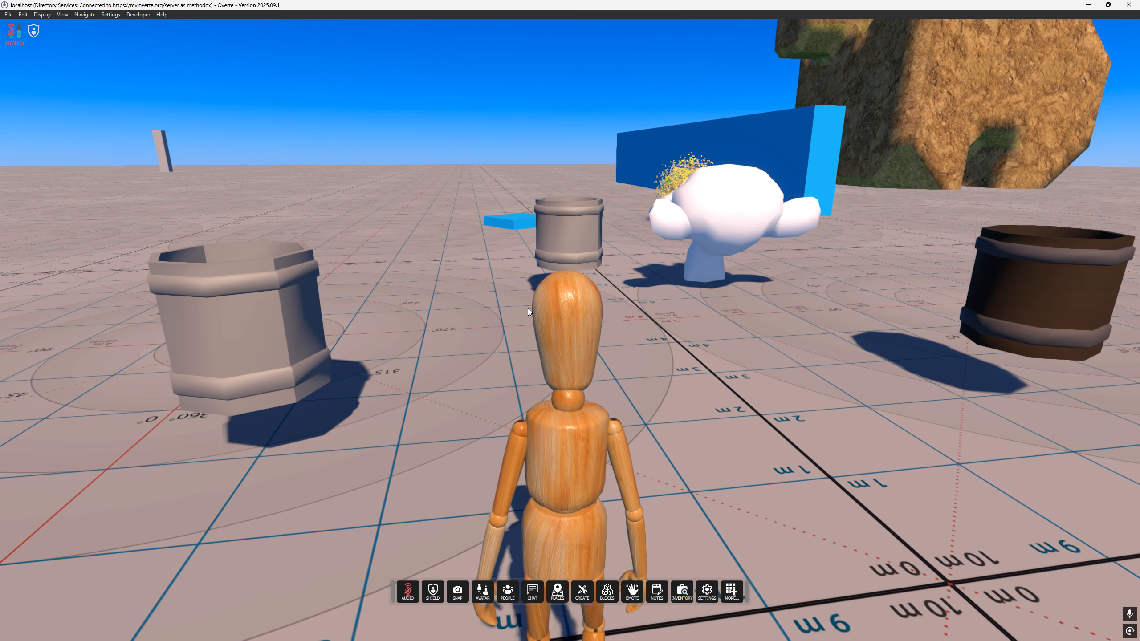
pyautogui.moveTo(611, 258); pyautogui.dragTo(711, 275, button='right')
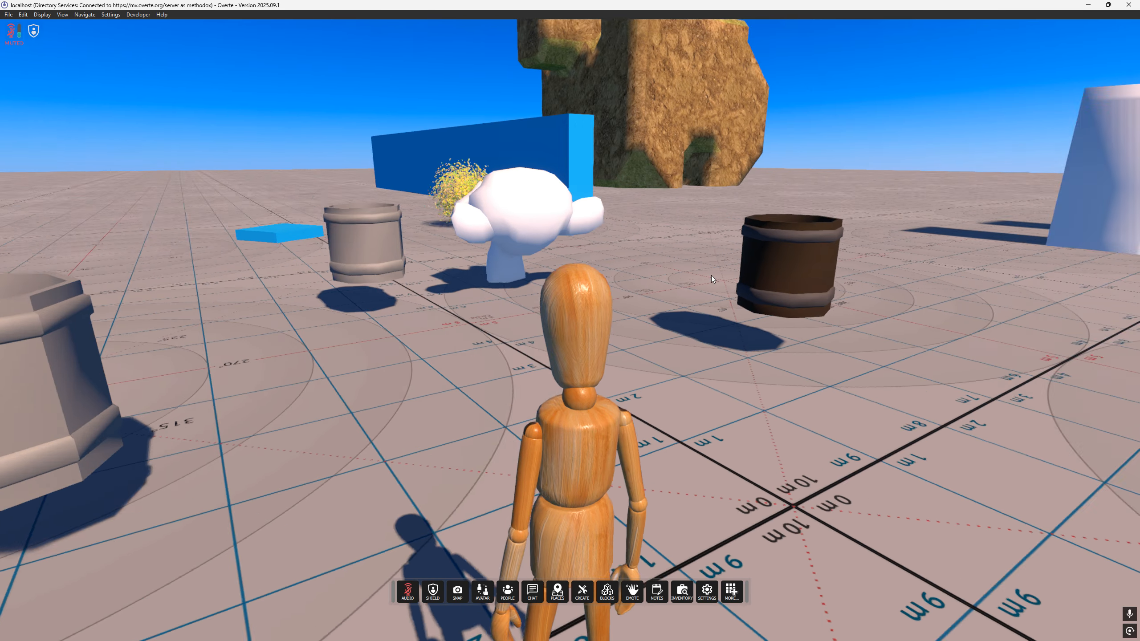
pyautogui.moveTo(711, 277); pyautogui.dragTo(705, 278, button='right')
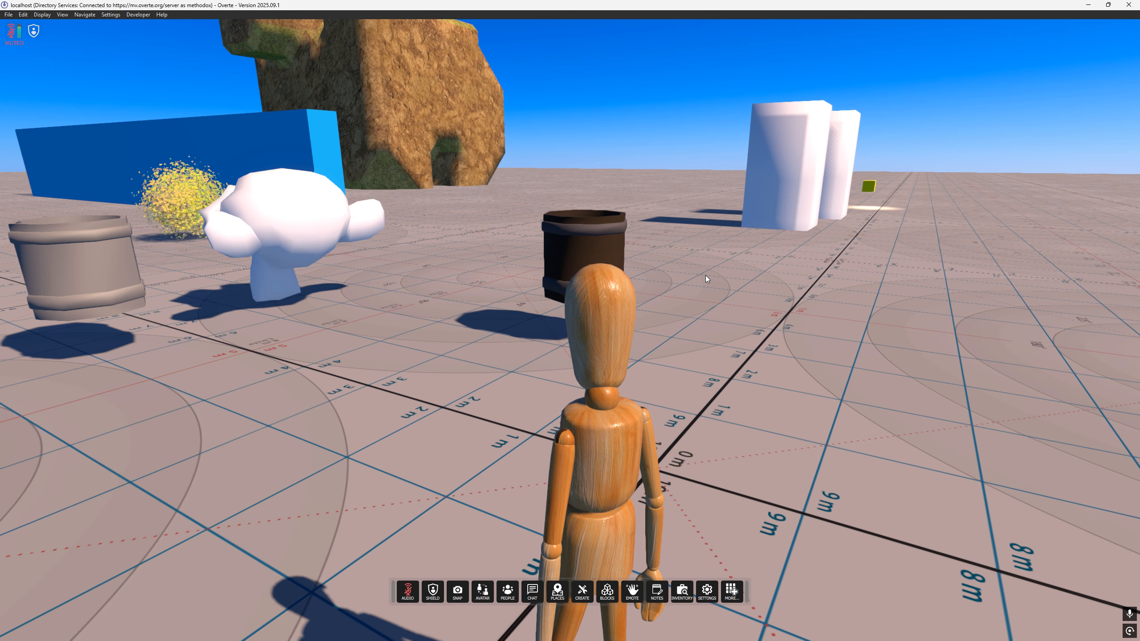